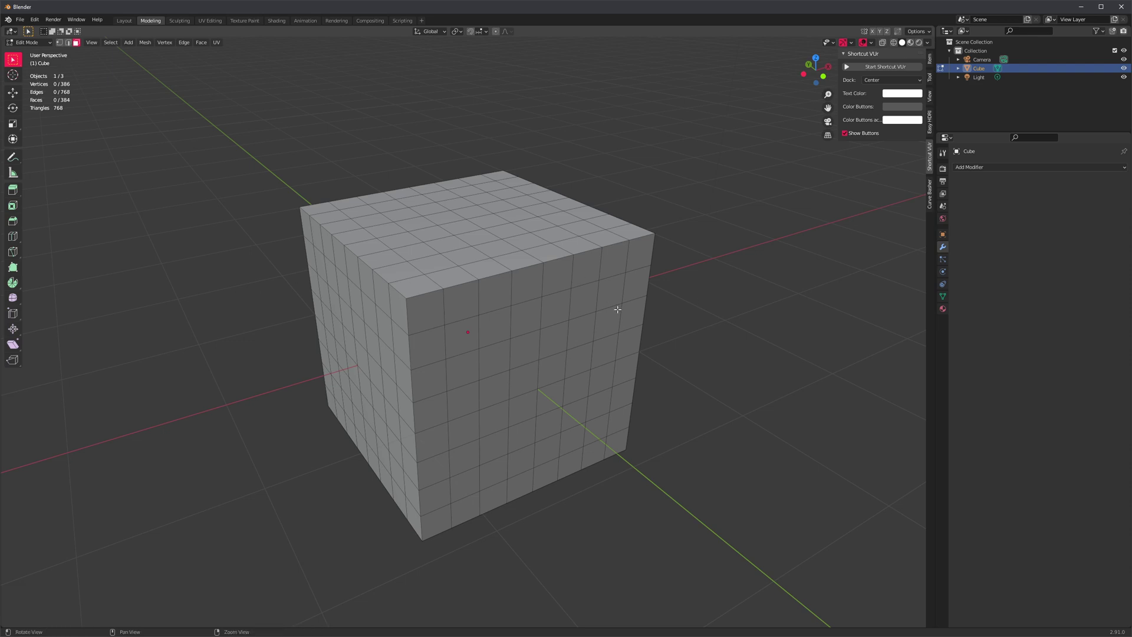
- Start the Shortcut VUr on-screen shortcut display
middle_click_drag(617, 310, 640, 308, "shift")
left_click(884, 67)
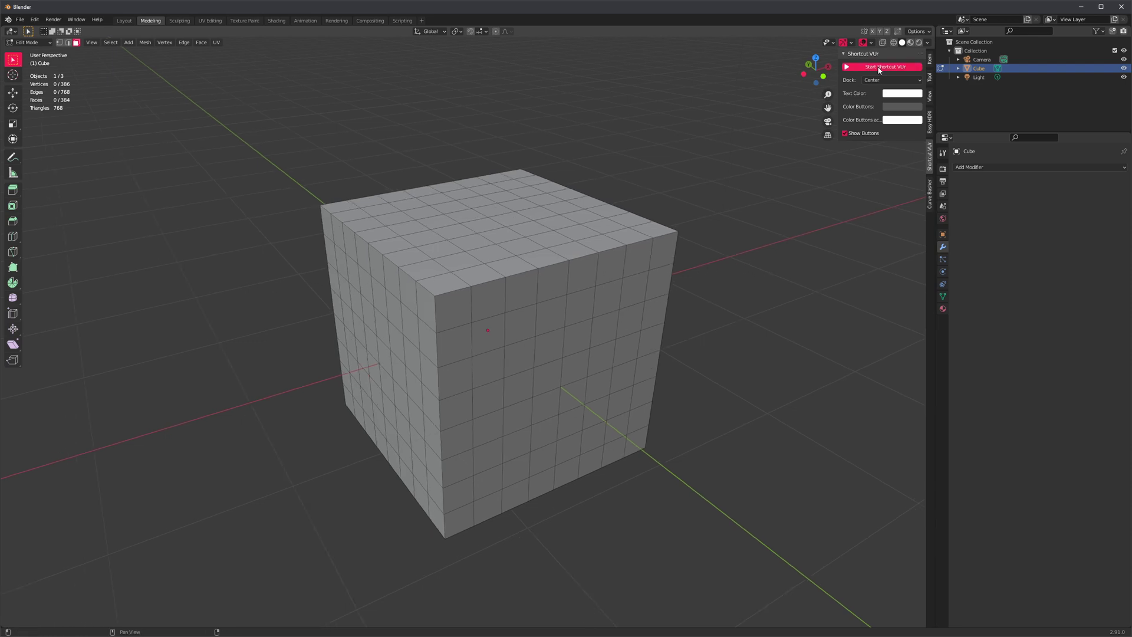
- Connect two diagonally opposite vertices of a face on the cube's front side with ARMORED Connect
scroll(516, 318, "up", 3)
middle_click_drag(557, 369, 496, 344, "alt")
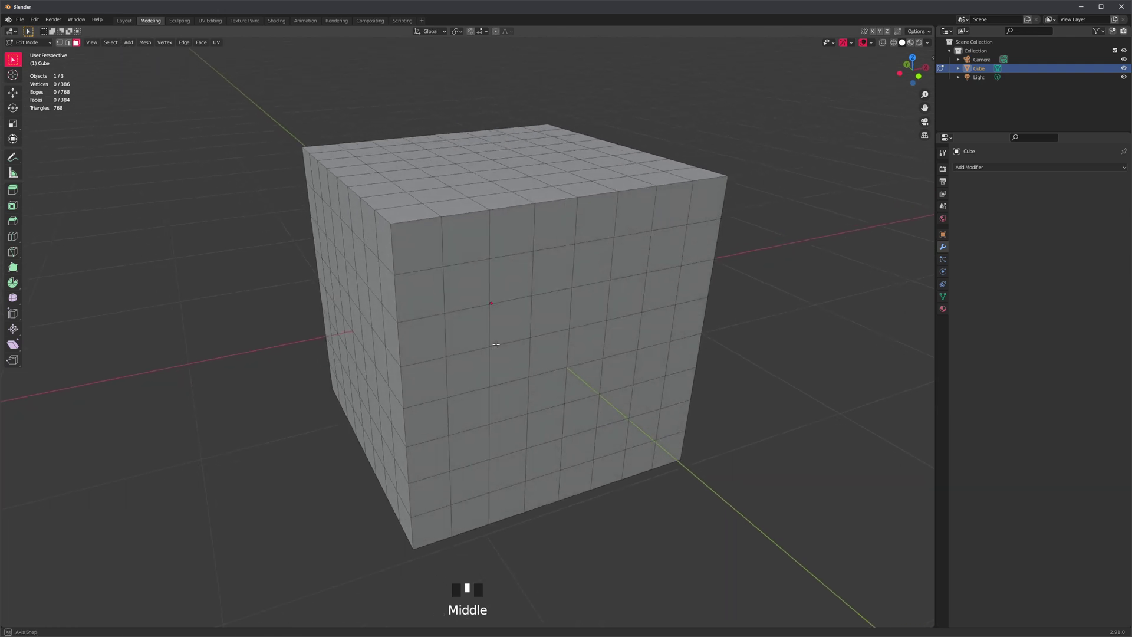
key("1")
left_click(491, 303)
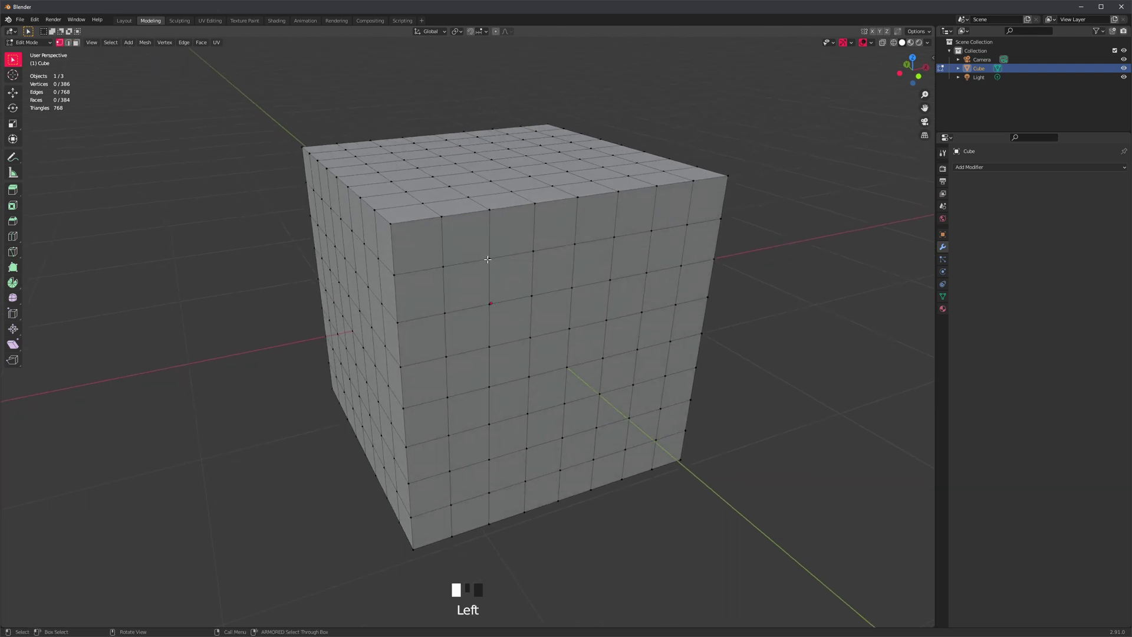
left_click(445, 312, "shift")
key("shift+c")
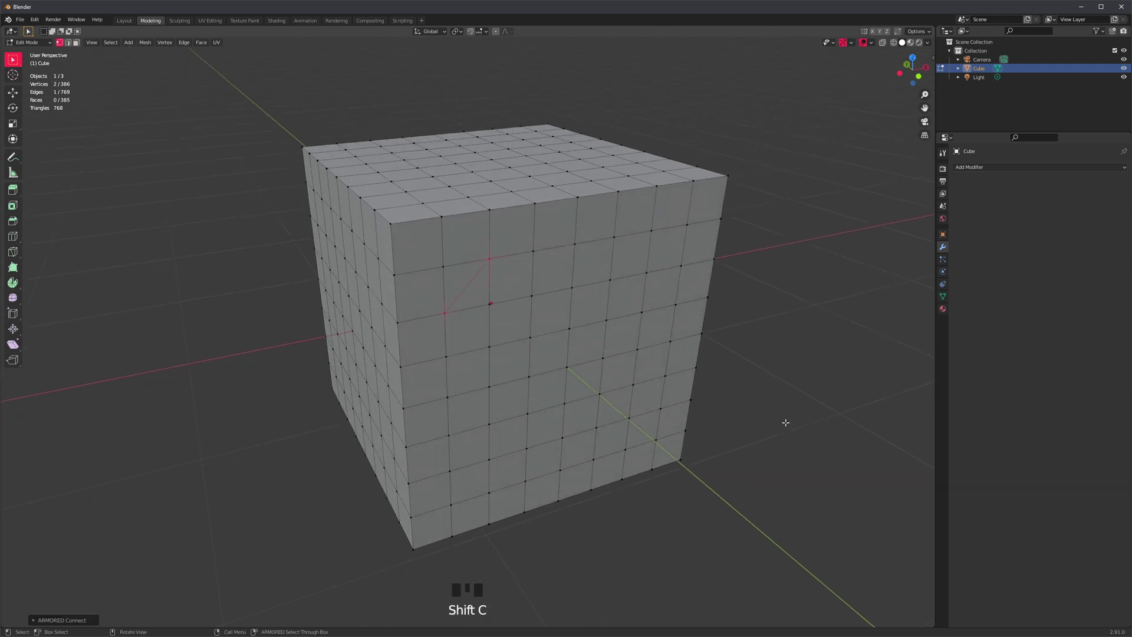
- Select the edge ring through a horizontal edge in the front's upper area and connect it into a new loop around the cube
scroll(430, 252, "up", 3)
left_click(525, 233)
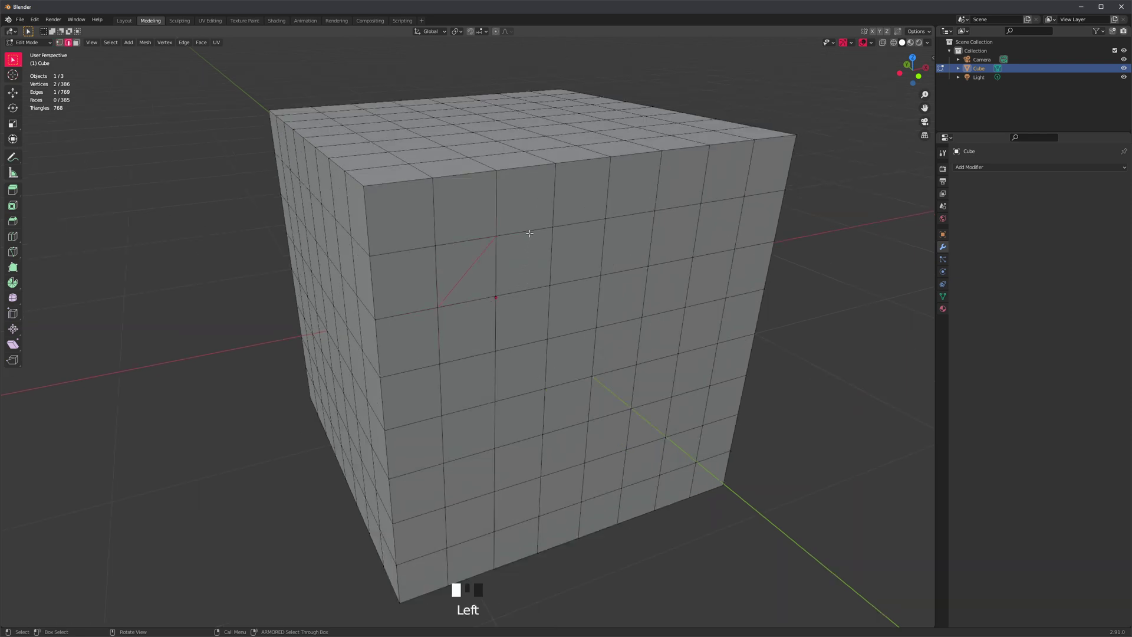
key("alt+r")
key("shift+c")
- Select the vertical face loop right of the new edge loop and connect it with a centred edge loop
key("3")
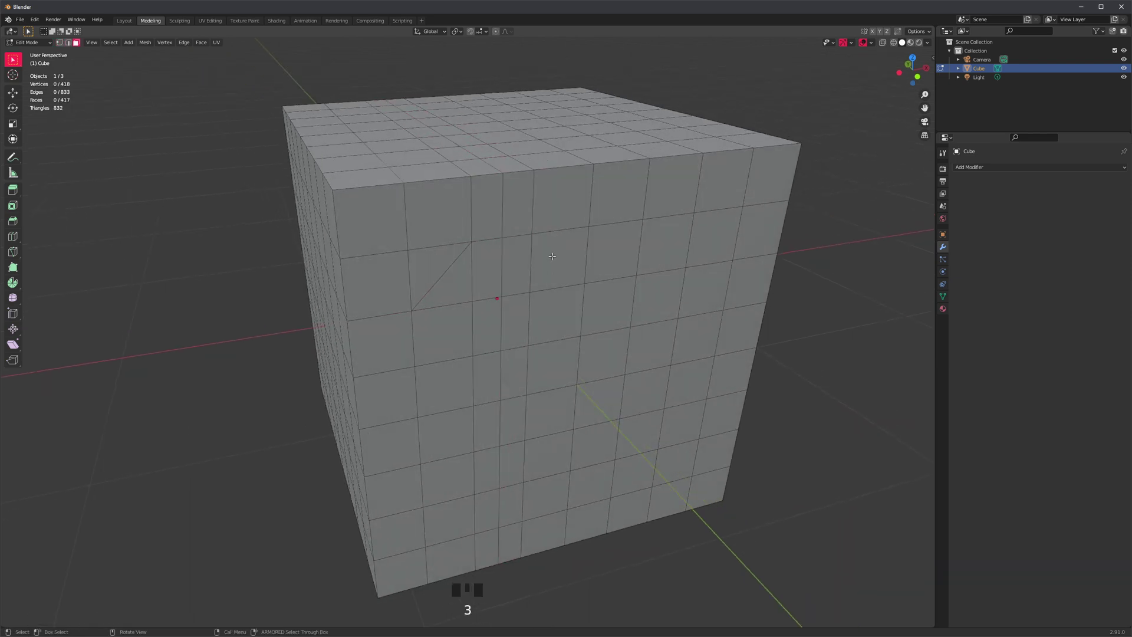
left_click(554, 234)
double_click(553, 234)
middle_click(525, 318, "alt")
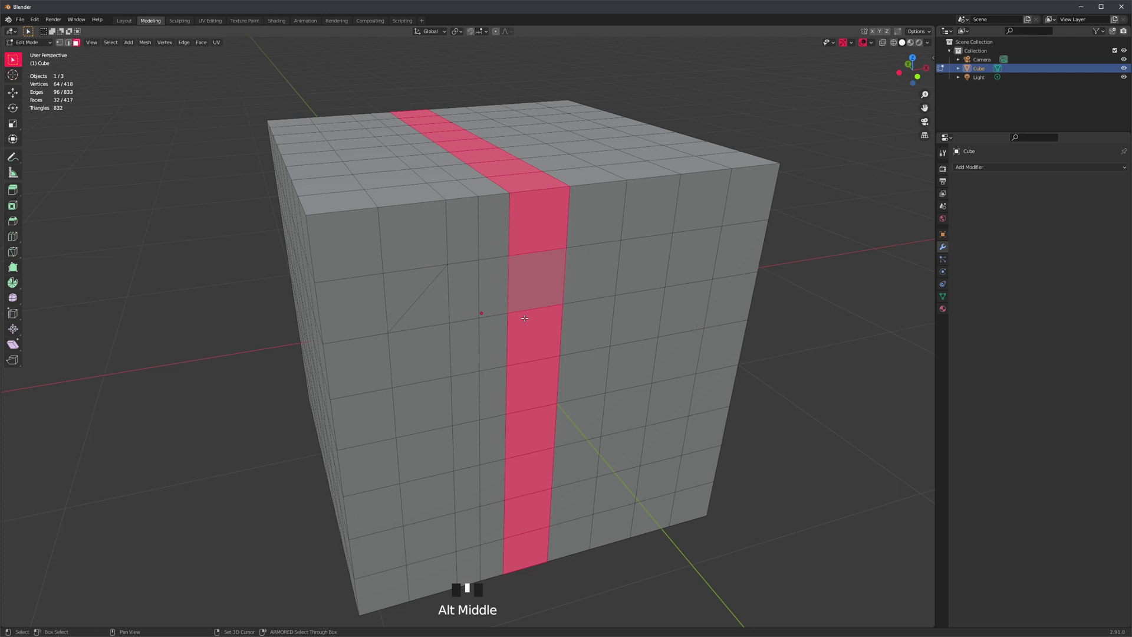
key("shift+c")
- Select four vertically adjacent faces in the next column of the front side and connect them with a centre edge line
key("3")
left_click(596, 277)
left_click(592, 422, "ctrl+shift")
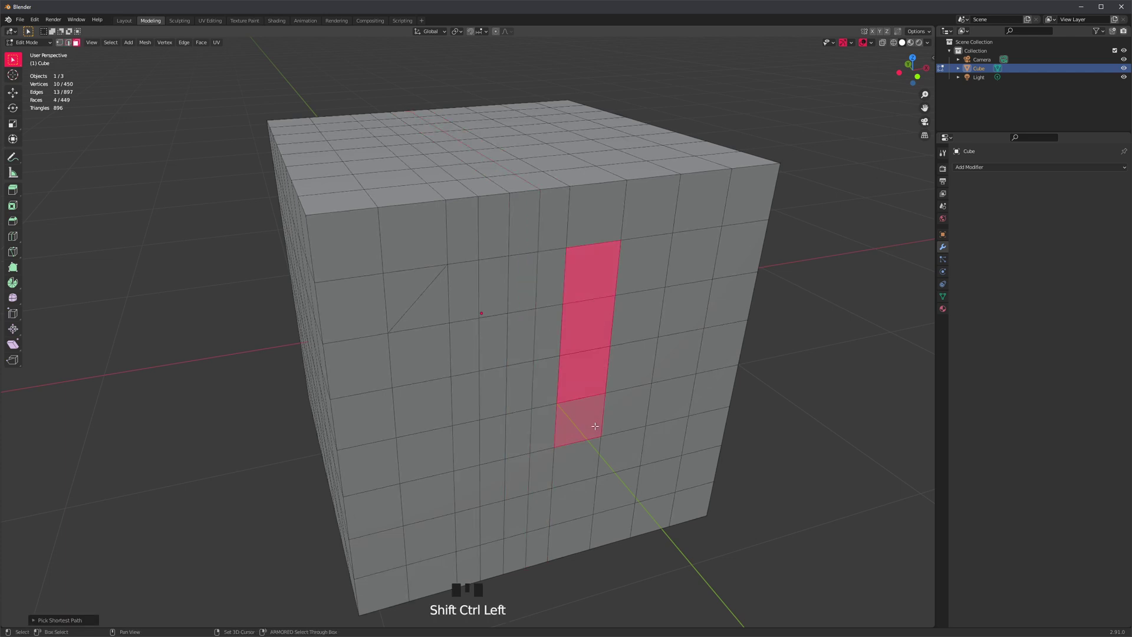
key("shift+c")
- Select a ring of faces near the front's right border and connect them with a closed edge loop
key("4")
left_click_drag(695, 310, 670, 381)
key("3")
key("shift+Home")
key("shift+c")
- Undo all the connected edges to restore the cube's plain grid
scroll(671, 369, "down", 2)
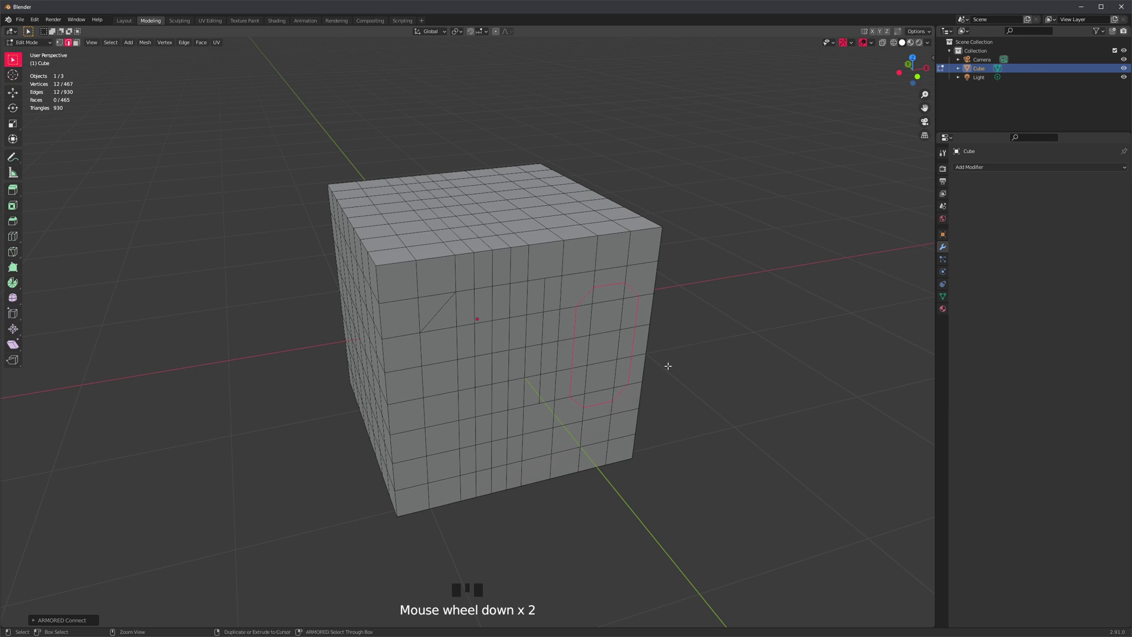
key("ctrl+n")
left_click(583, 340)
scroll(443, 316, "up", 3)
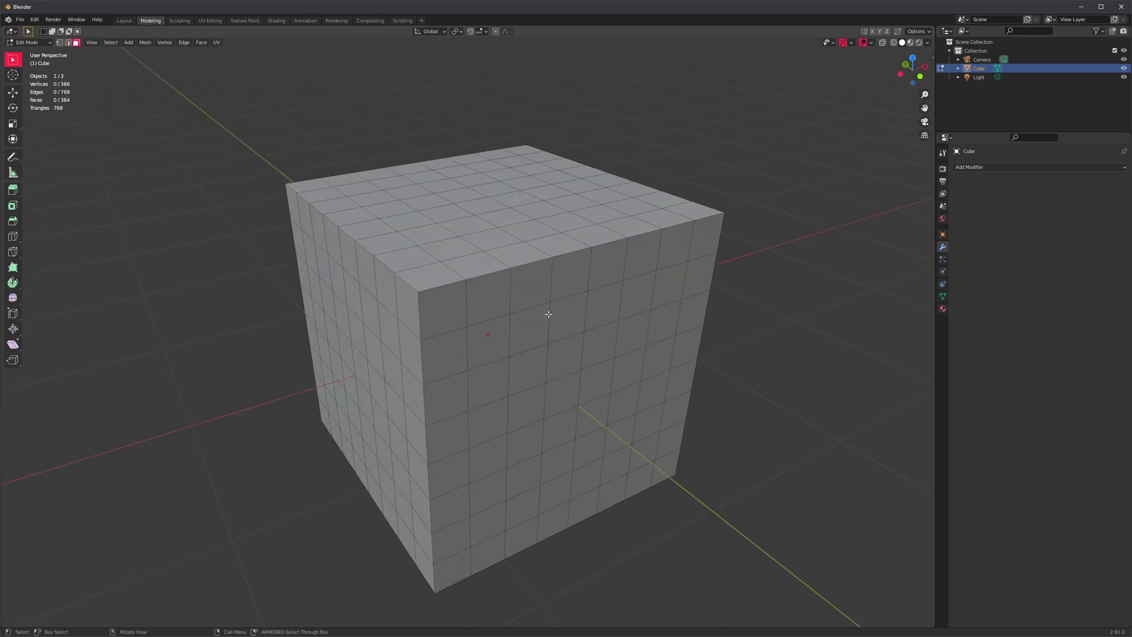
- Add two vertical loop cuts in the front's leftmost column, sliding each close to one of the column's borders
mouse_move(548, 314)
middle_mouse_down()
mouse_move(506, 313)
mouse_move(546, 329)
middle_mouse_up()
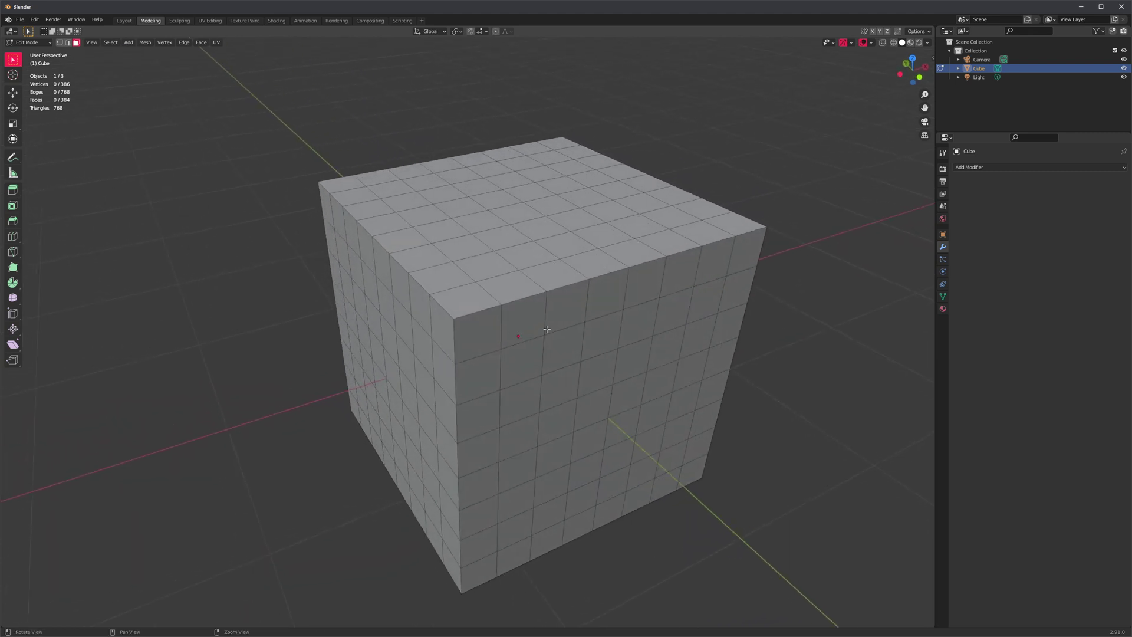
scroll(491, 324, "up", 1)
key("ctrl+r")
left_click(464, 309)
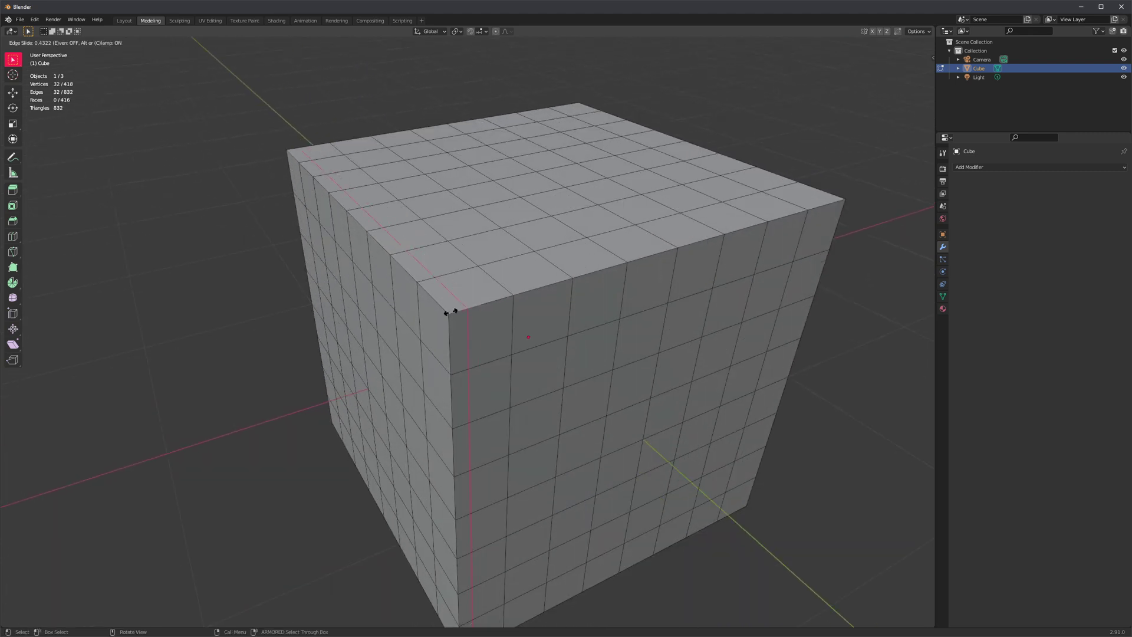
left_click(440, 312)
key("ctrl+r")
left_click(502, 310)
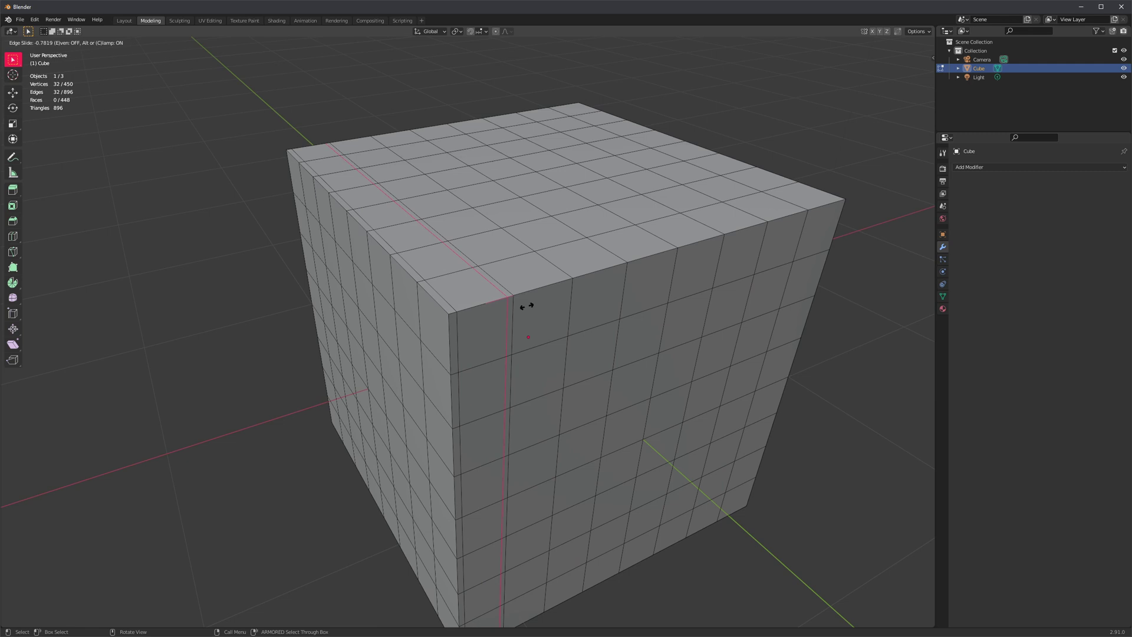
left_click(523, 307)
- Select both new edge loops and dissolve them
left_click(458, 339, "alt+shift")
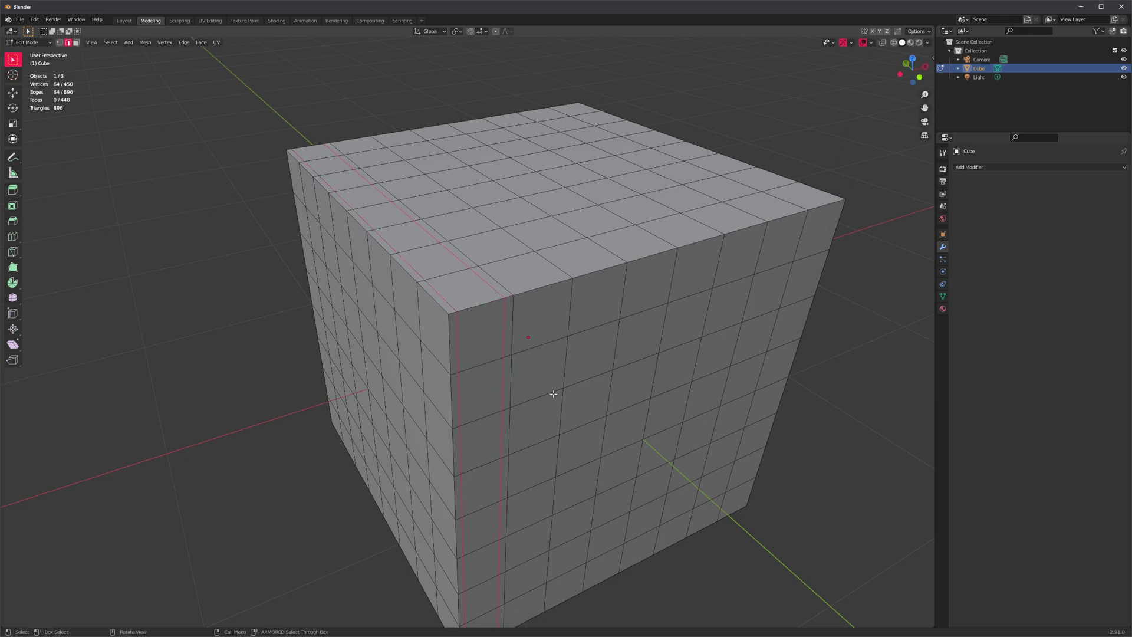
key("ctrl+x")
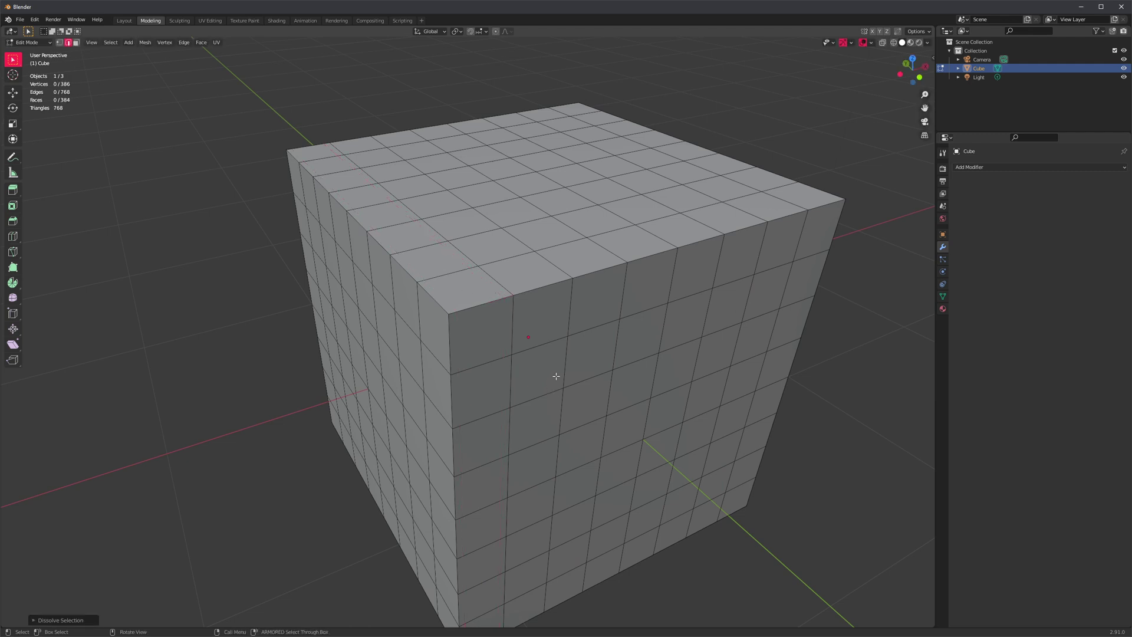
- Select four alternating vertical face loops around the cube, starting with the front's leftmost column
key("3")
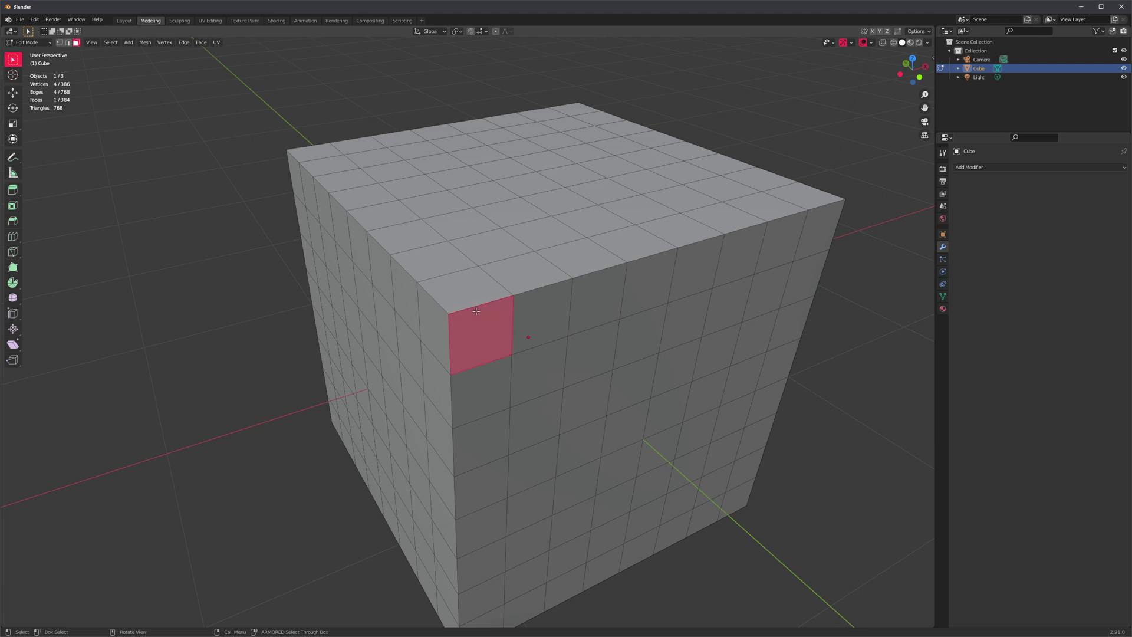
left_click(476, 310, "alt")
left_click(599, 282, "alt+shift")
left_click(699, 248, "alt+shift")
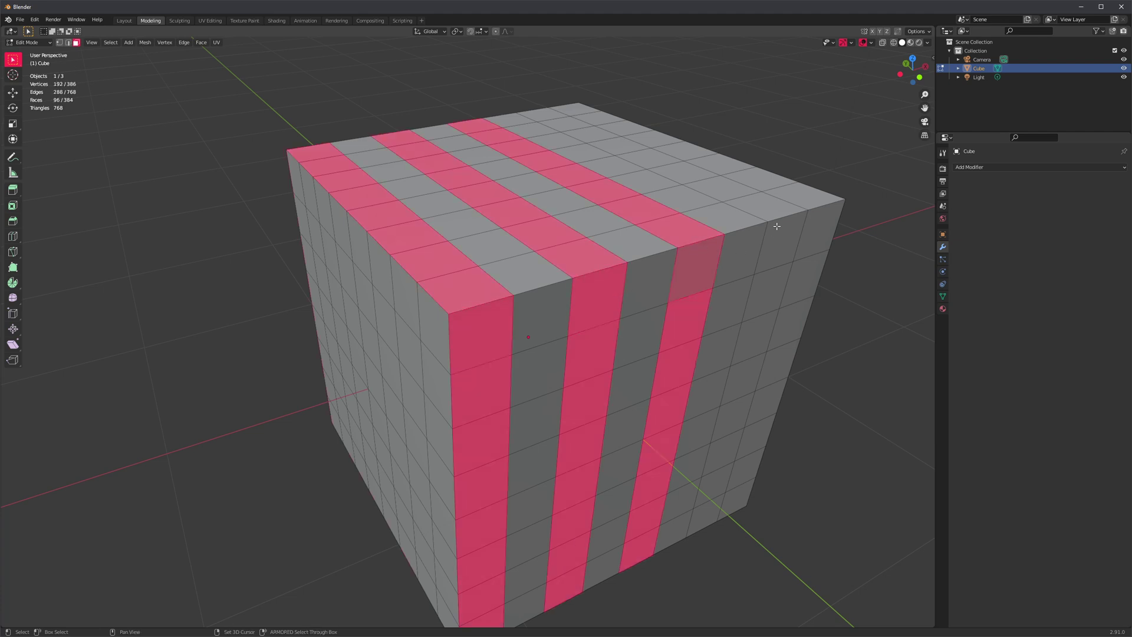
left_click(782, 222, "alt+shift")
middle_click_drag(747, 472, 425, 321)
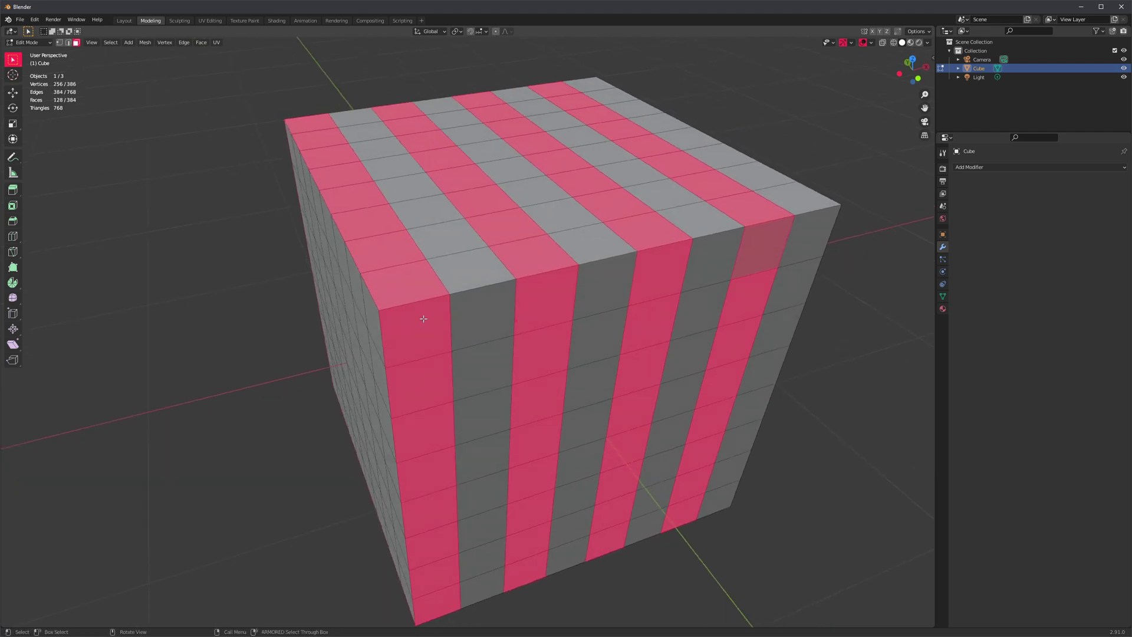
key("ctrl+r")
scroll(392, 300, "up", 1)
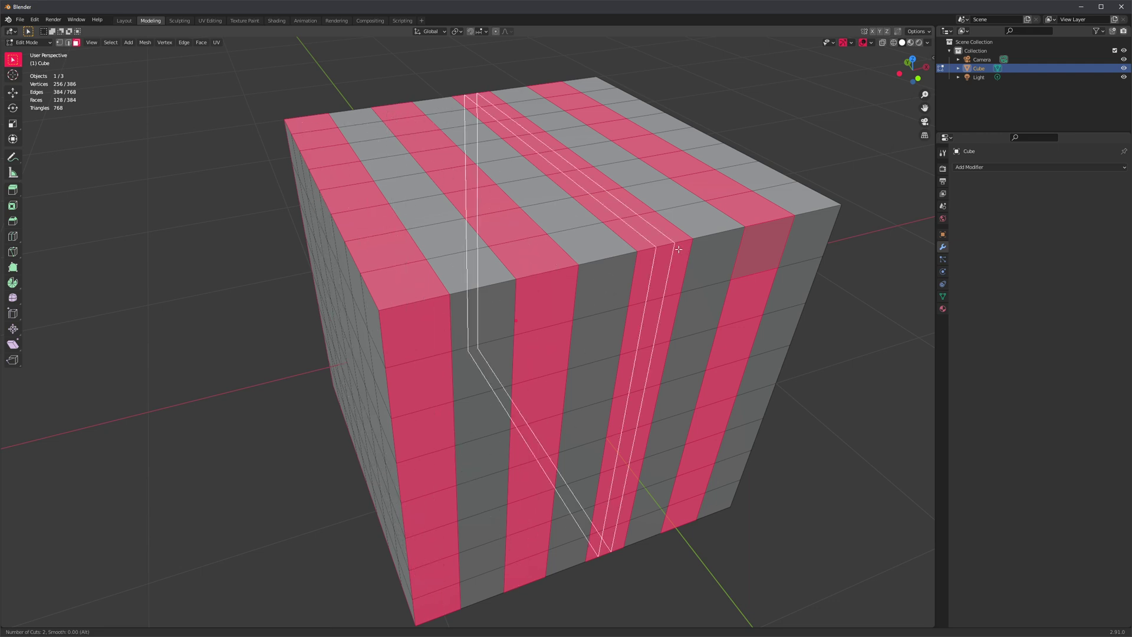
key("Escape")
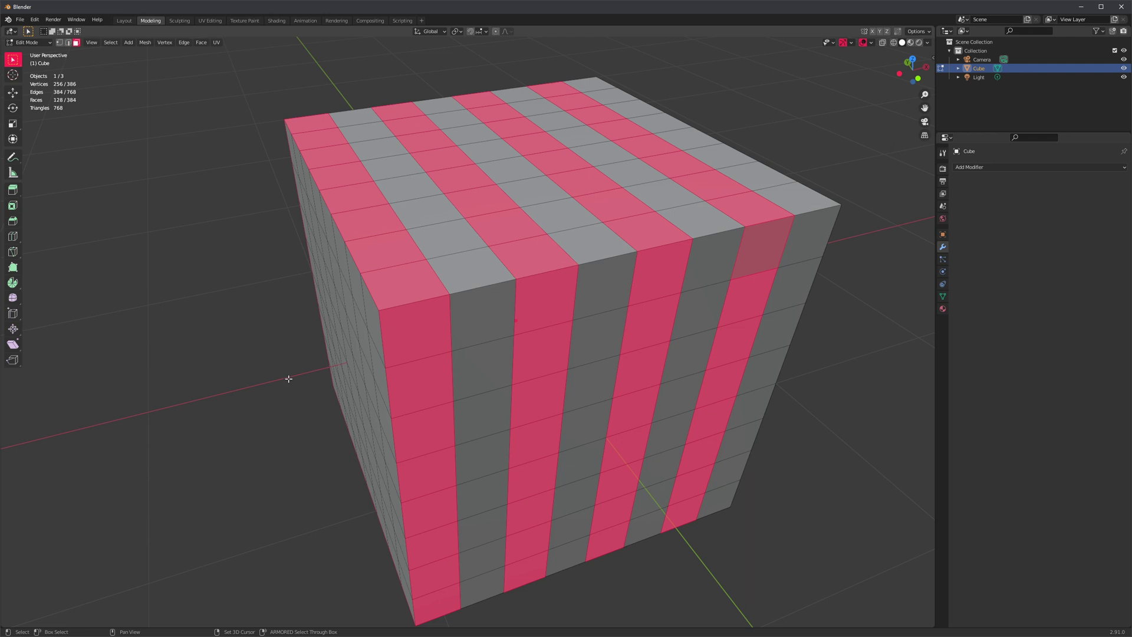
- Connect the four selected face loops with centred edge loops using ARMORED Connect
key("shift+e")
left_click_drag(561, 352, 619, 341, "alt")
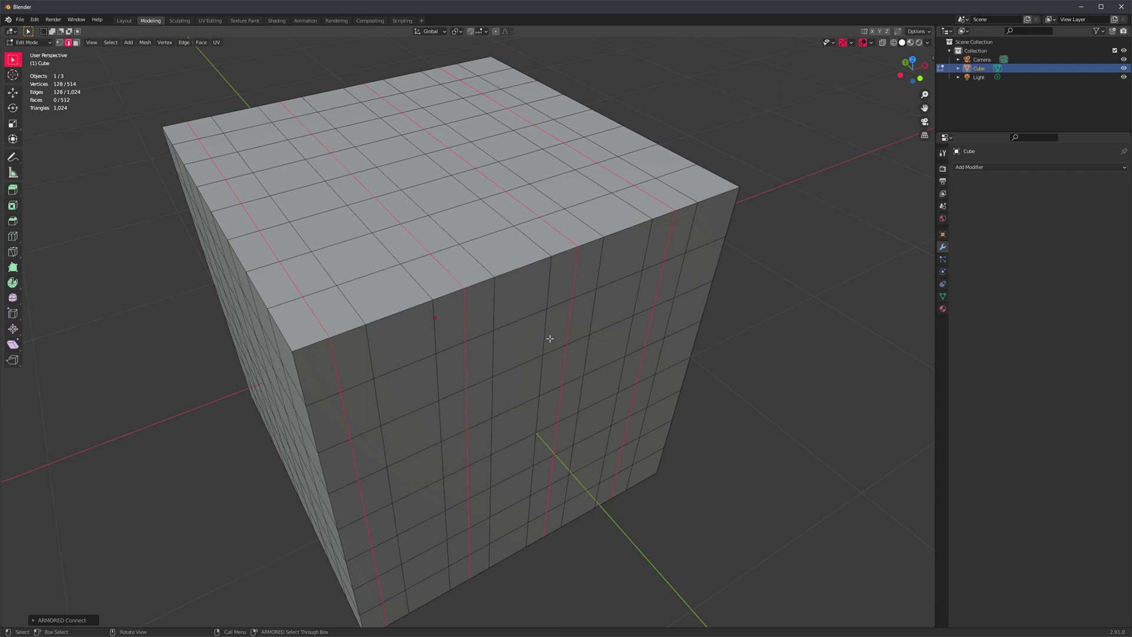
left_click_drag(550, 339, 703, 303, "alt")
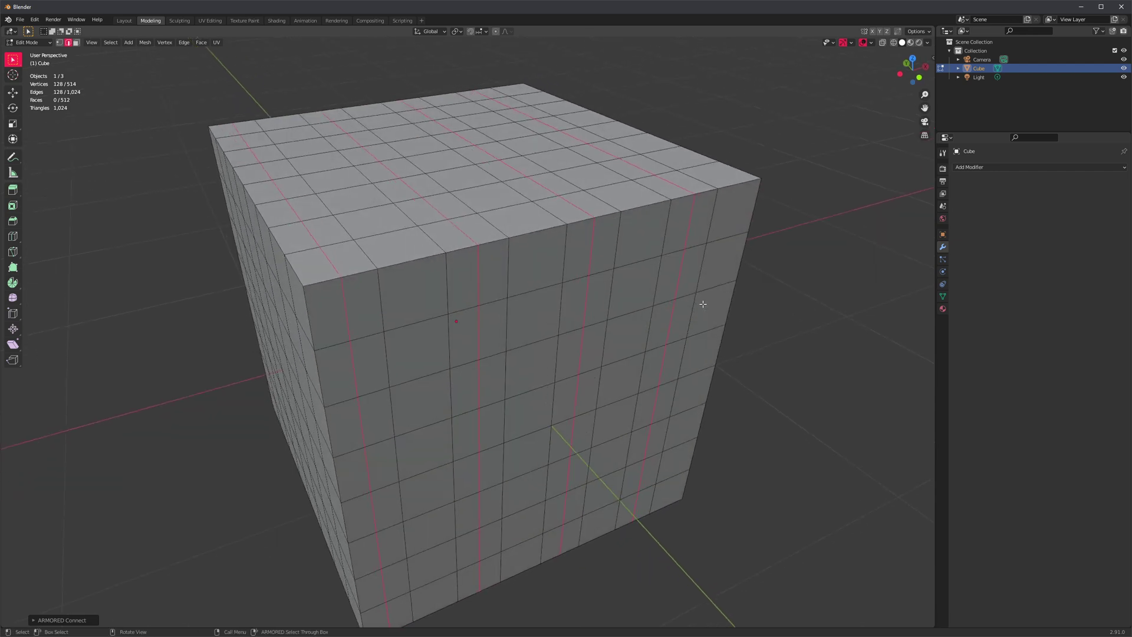
- Set the ARMORED Connect edge count to 4 and increase the stretch to about 26.6
key("F9")
key("F9")
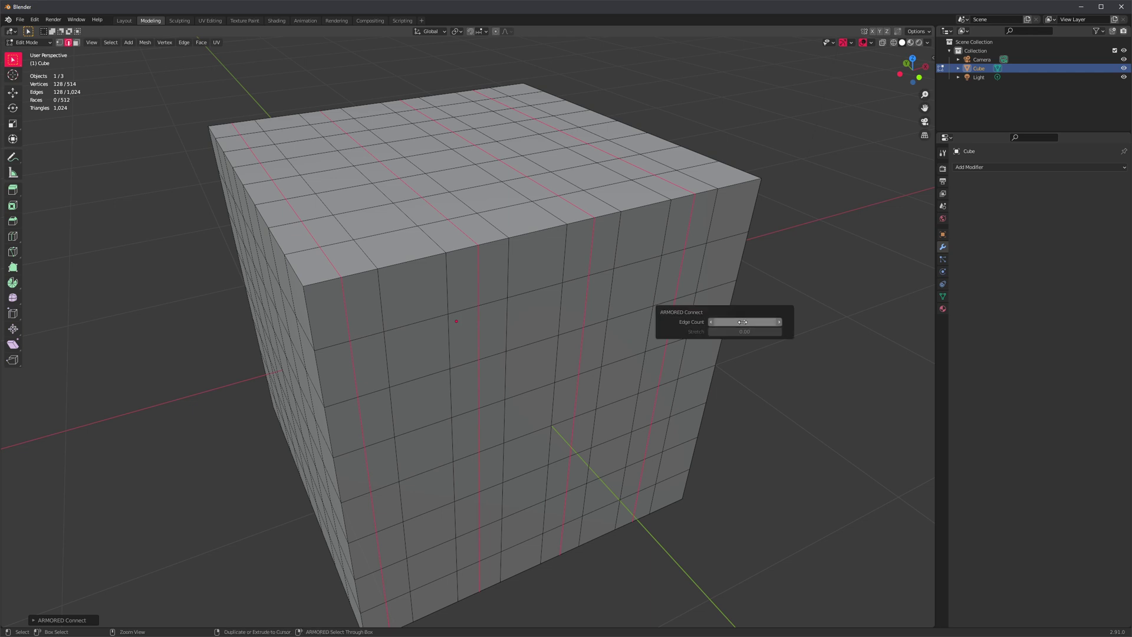
scroll(742, 322, "up", 5, "ctrl")
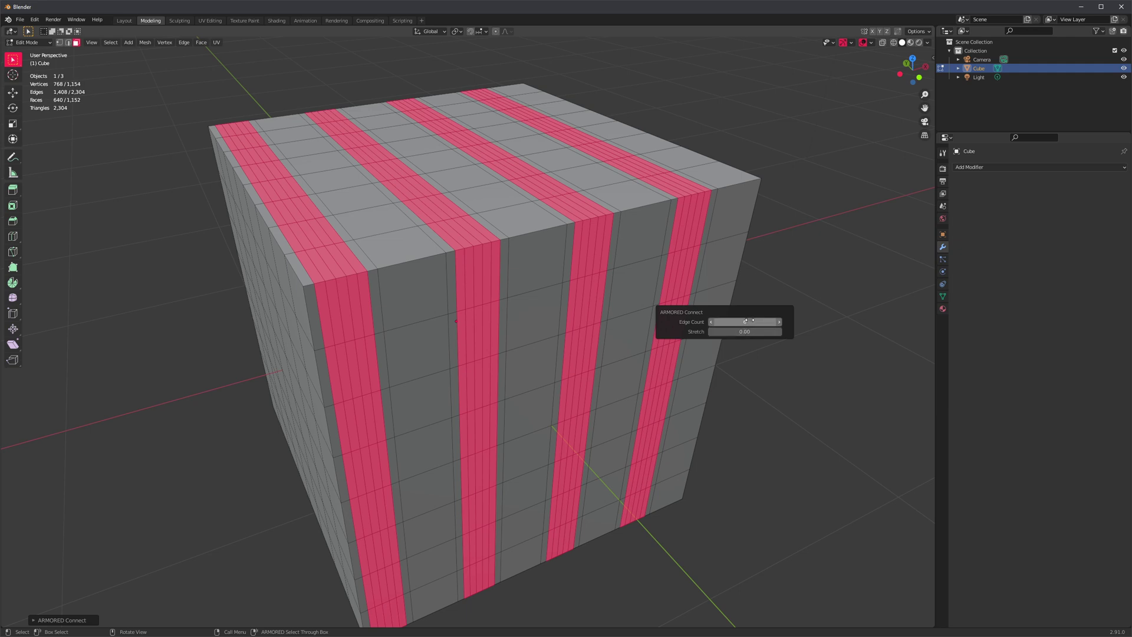
scroll(749, 321, "down", 2, "ctrl")
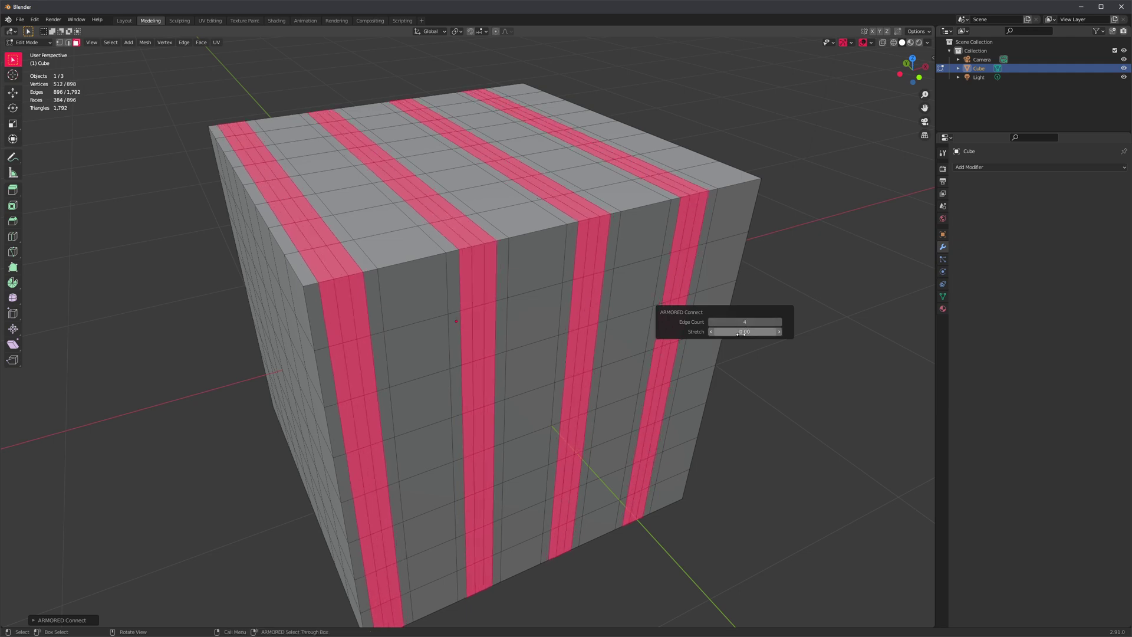
left_click_drag(743, 331, 779, 331)
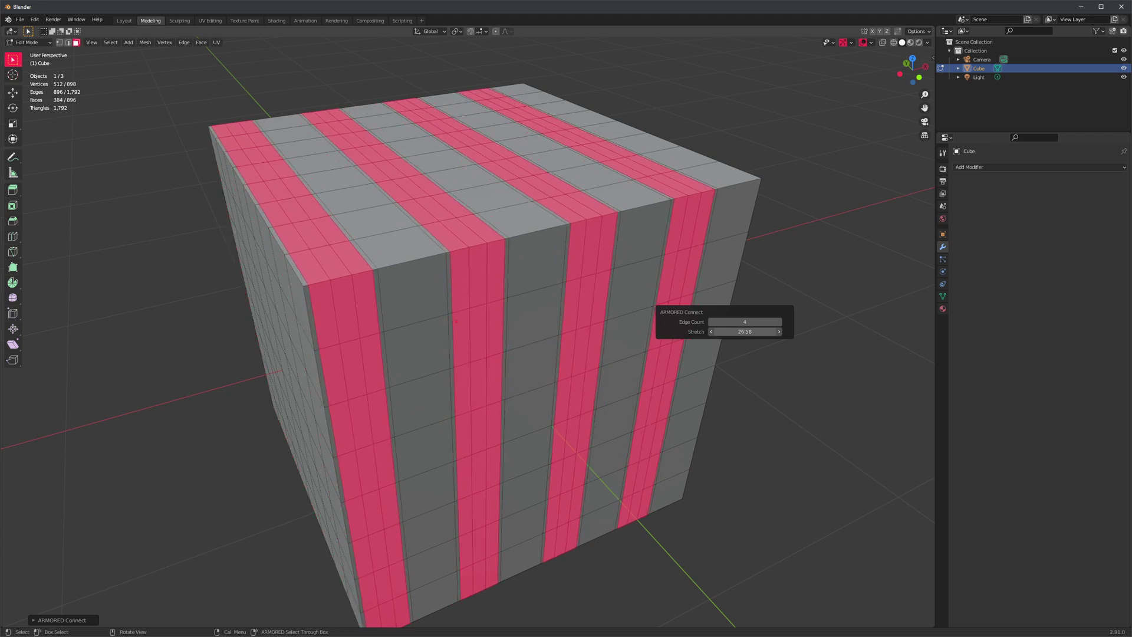
left_click_drag(779, 331, 780, 331)
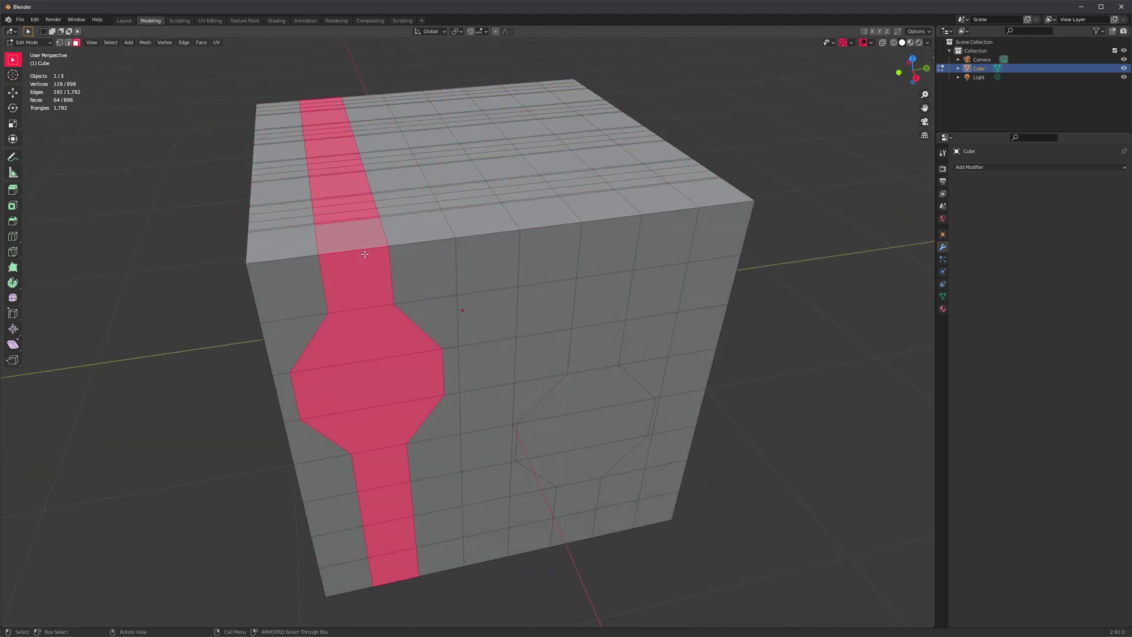
- Select both face loops passing through the octagonal shapes and connect them with an edge count of 2, stretched close to the loop borders
left_click(603, 227, "alt+shift")
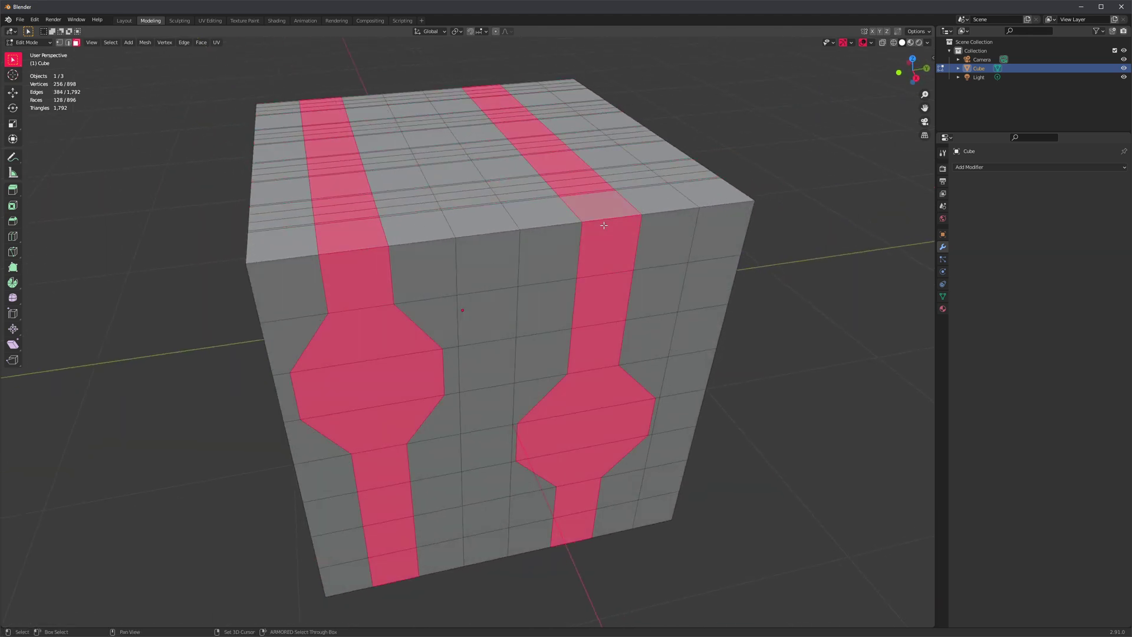
middle_click_drag(563, 299, 585, 328)
key("ctrl+shift+e")
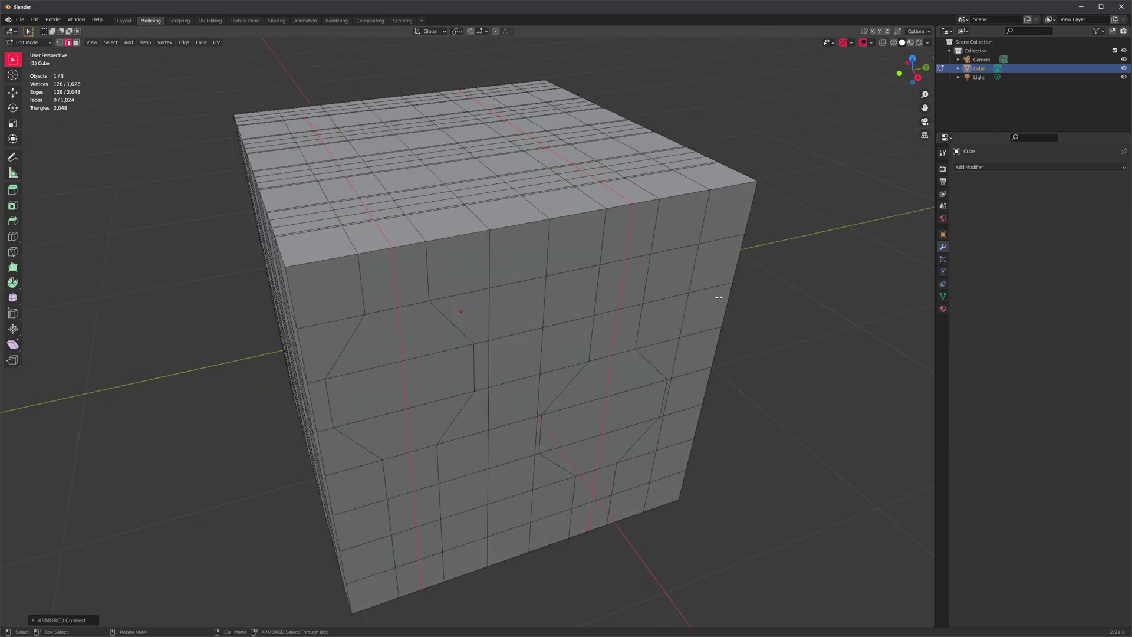
key("F9")
left_click(839, 312)
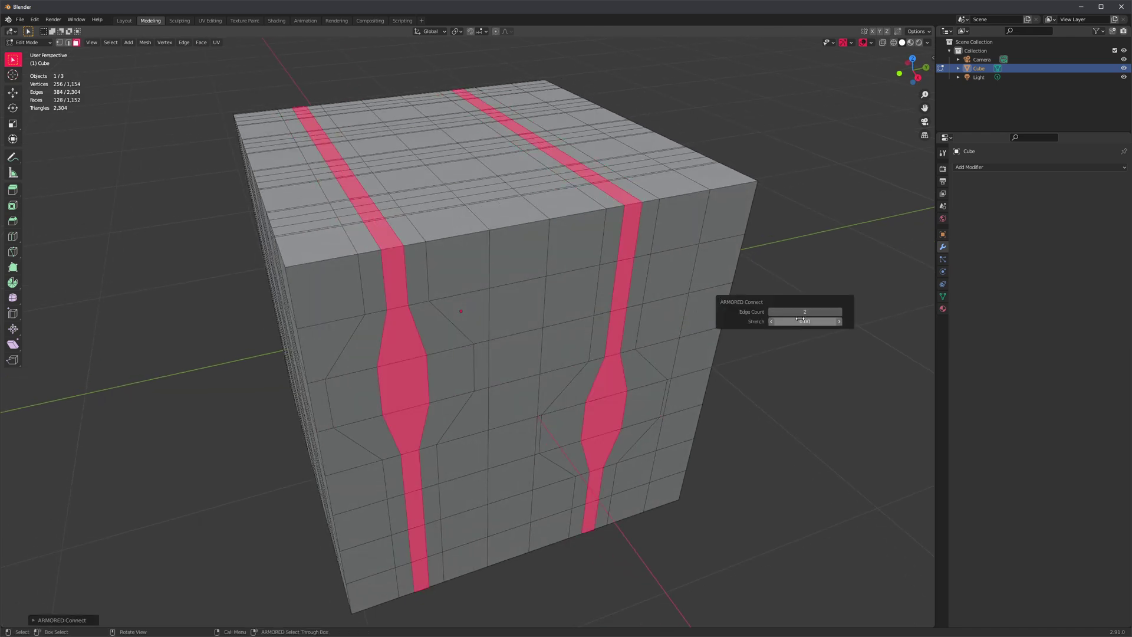
left_click_drag(806, 321, 840, 322)
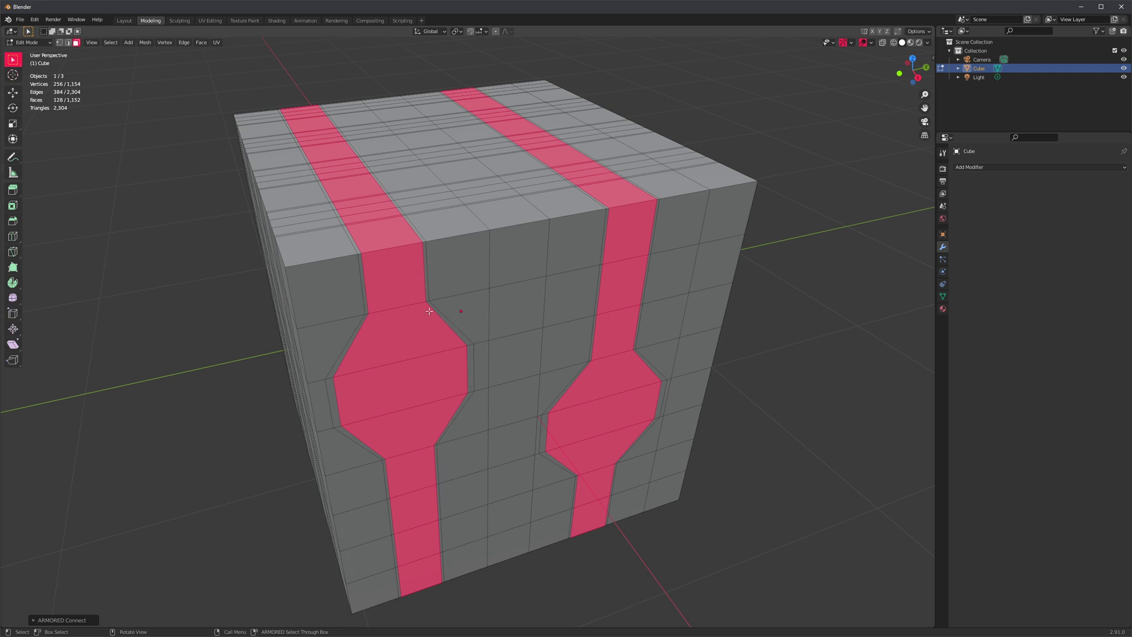
- Select the full edge ring around the cube, starting from the top edge of the first wide column on the side without octagons
middle_click_drag(428, 311, 456, 294)
scroll(412, 373, "down", 4)
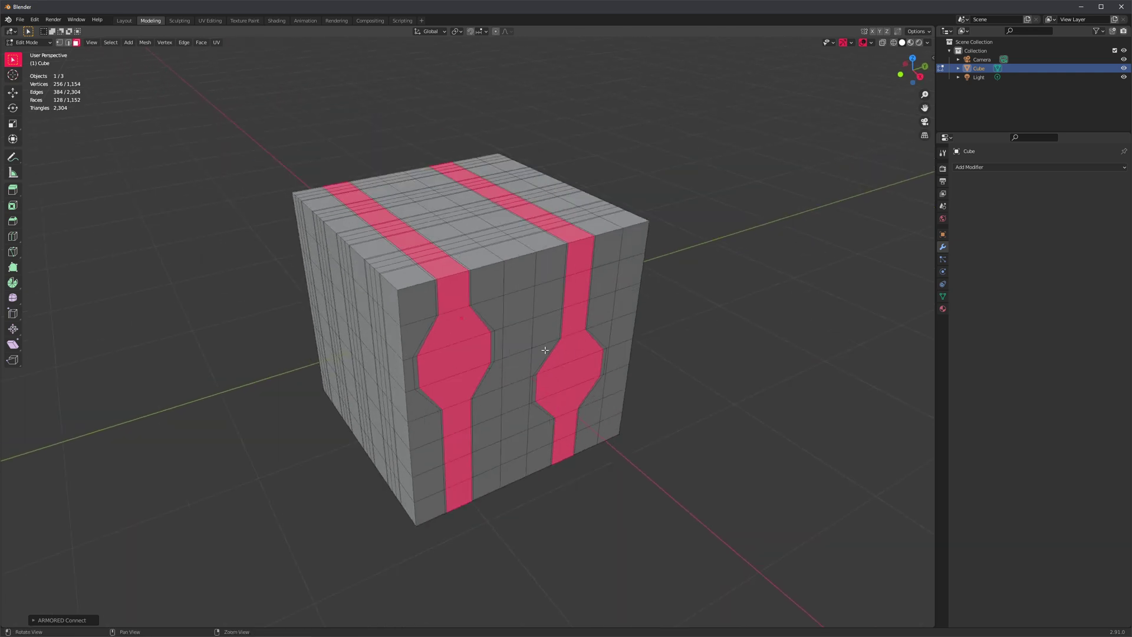
middle_click_drag(436, 354, 511, 323)
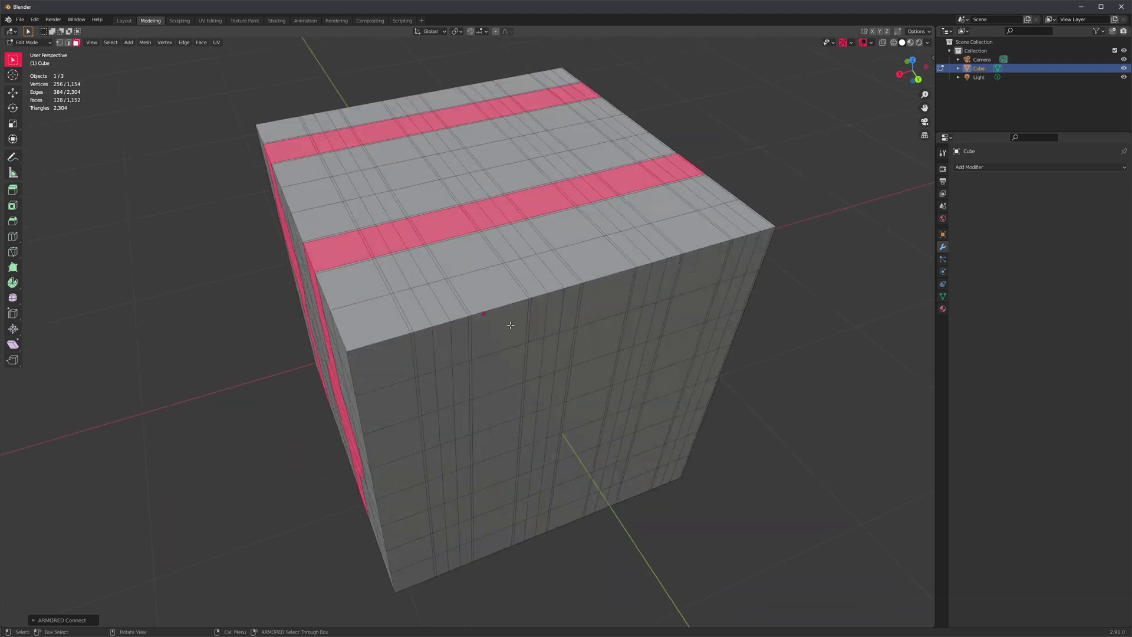
scroll(517, 332, "up", 3)
key("2")
left_click(513, 296)
scroll(519, 330, "down", 3)
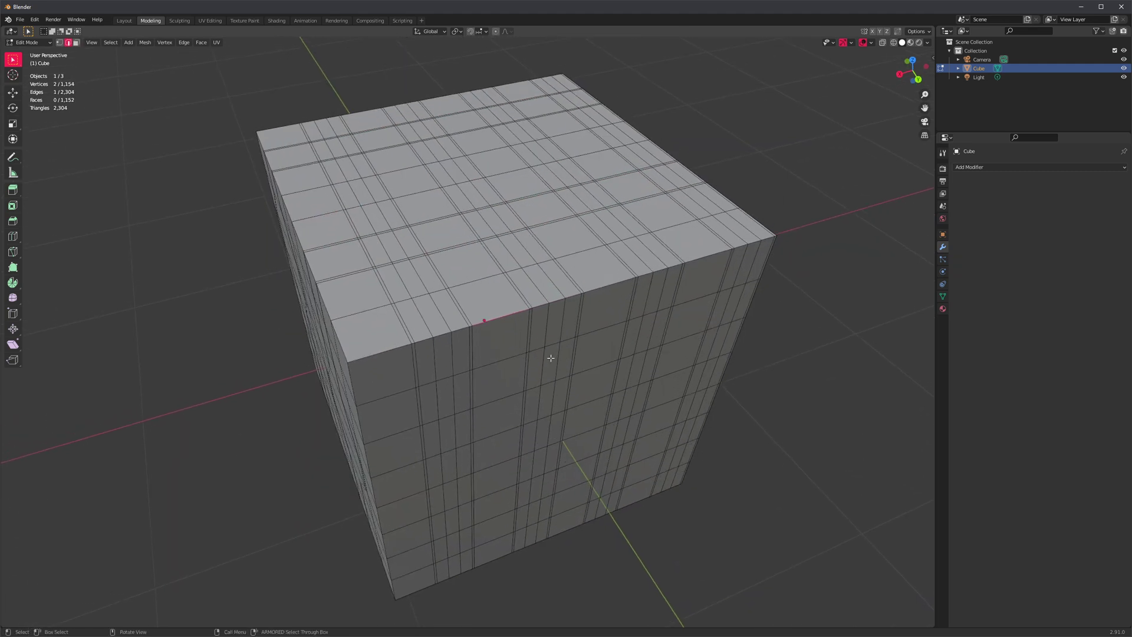
scroll(495, 359, "up", 3)
middle_click_drag(491, 347, 533, 362)
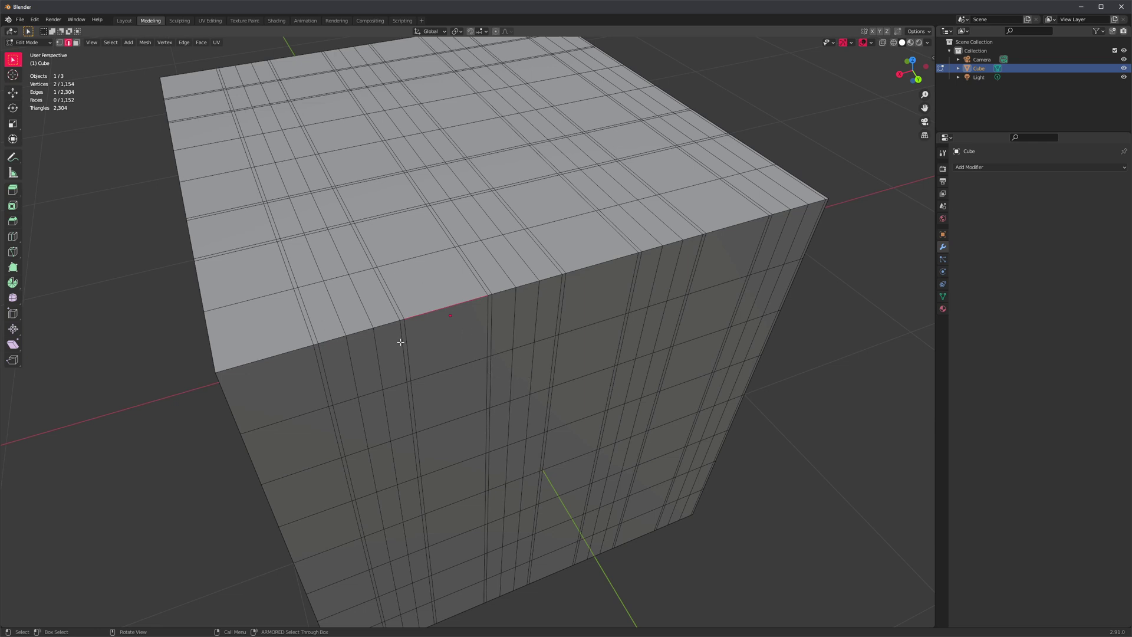
key("alt+r")
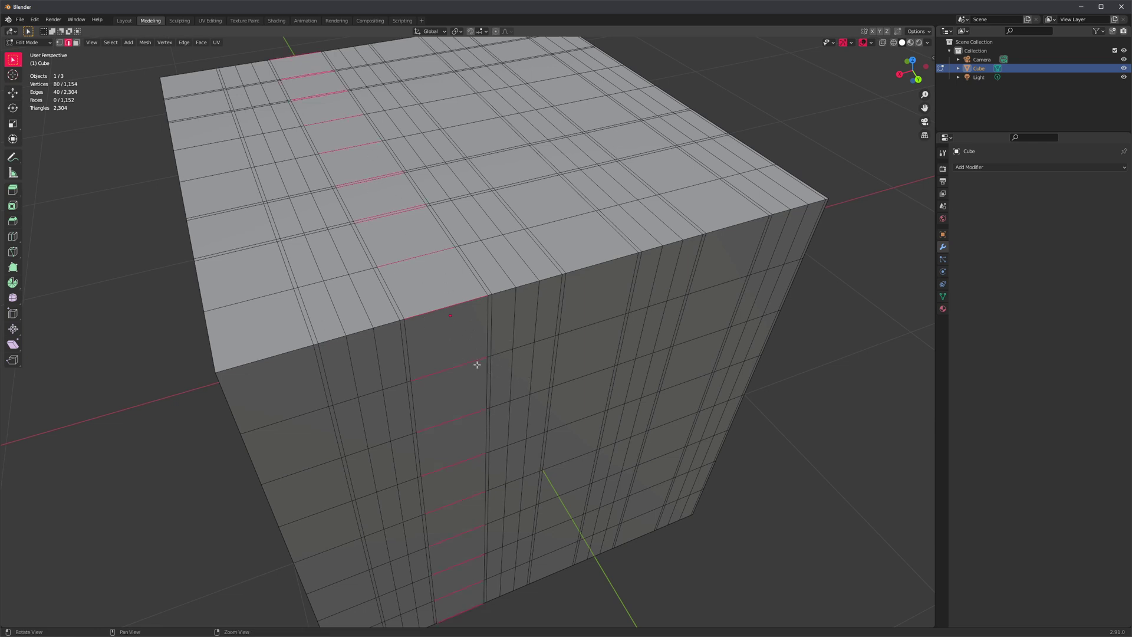
- Connect the selected edge ring with a centred loop using ARMORED Connect, and undo the connection
key("ctrl+shift+e")
scroll(477, 365, "down", 4)
middle_click_drag(478, 364, 509, 374)
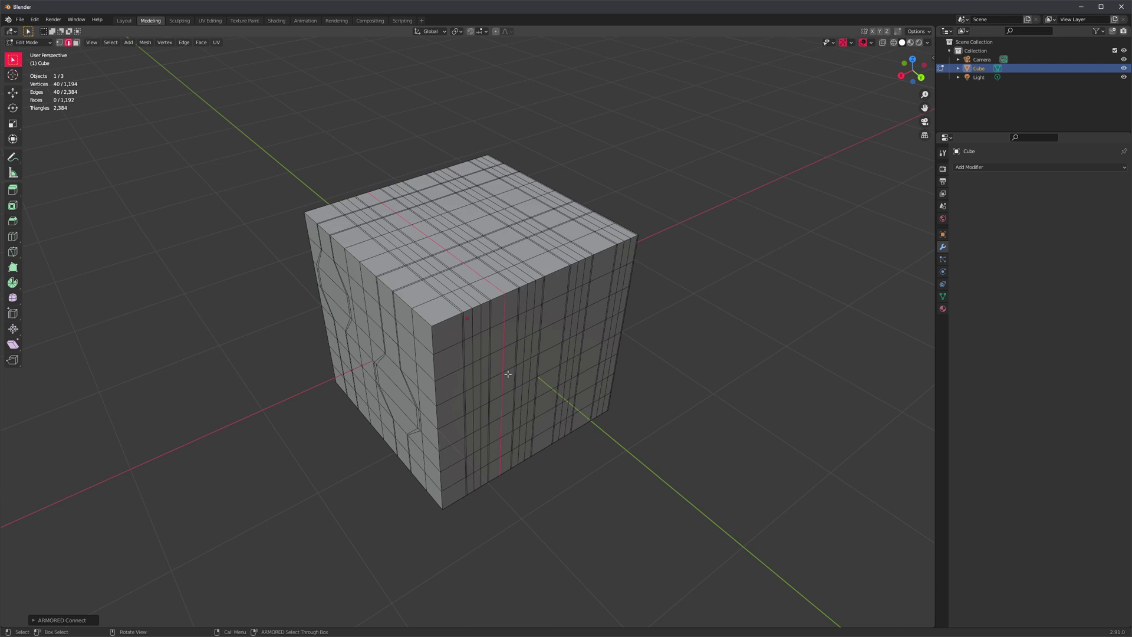
scroll(475, 307, "up", 2)
key("ctrl+z")
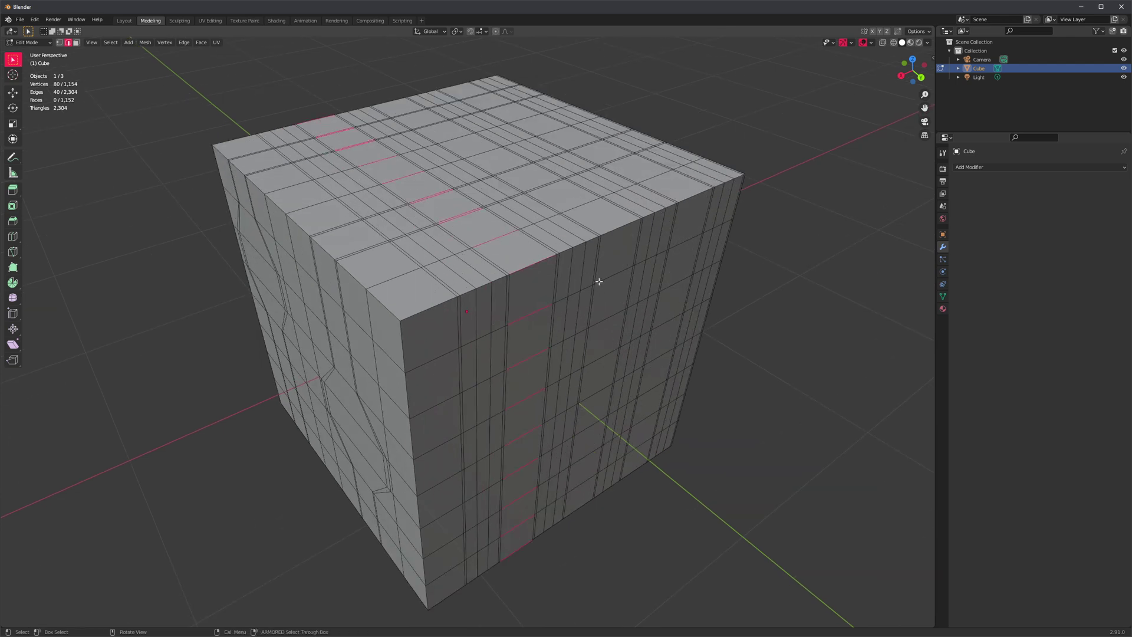
- Select the same column's face loop in face mode, and reduce the selection to its single top edge in edge mode
key("3")
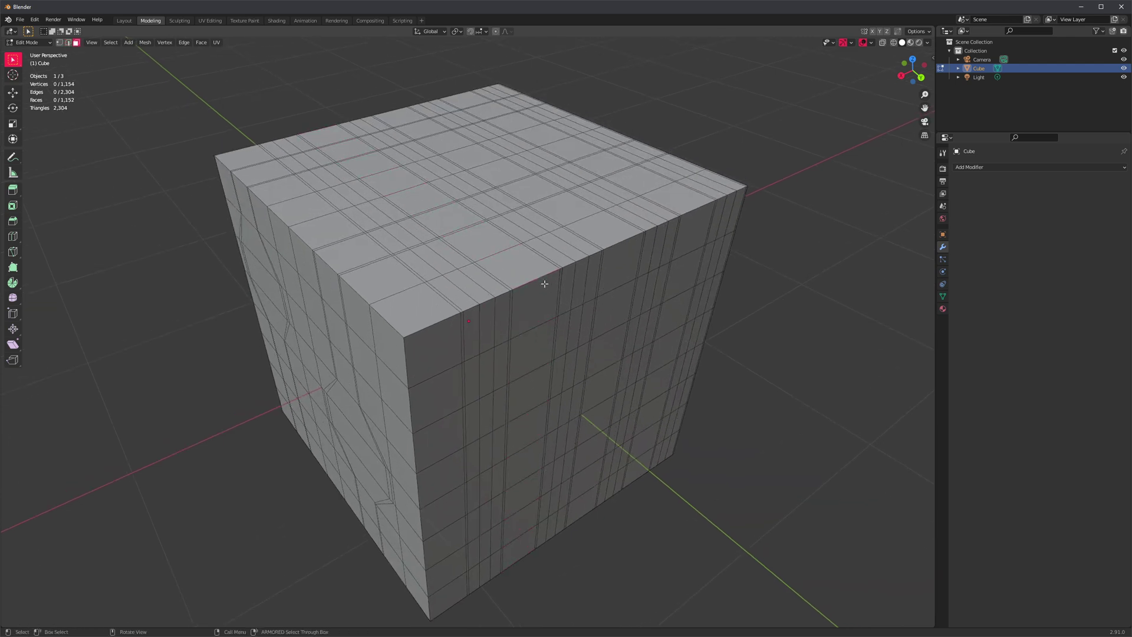
left_click(545, 294, "alt")
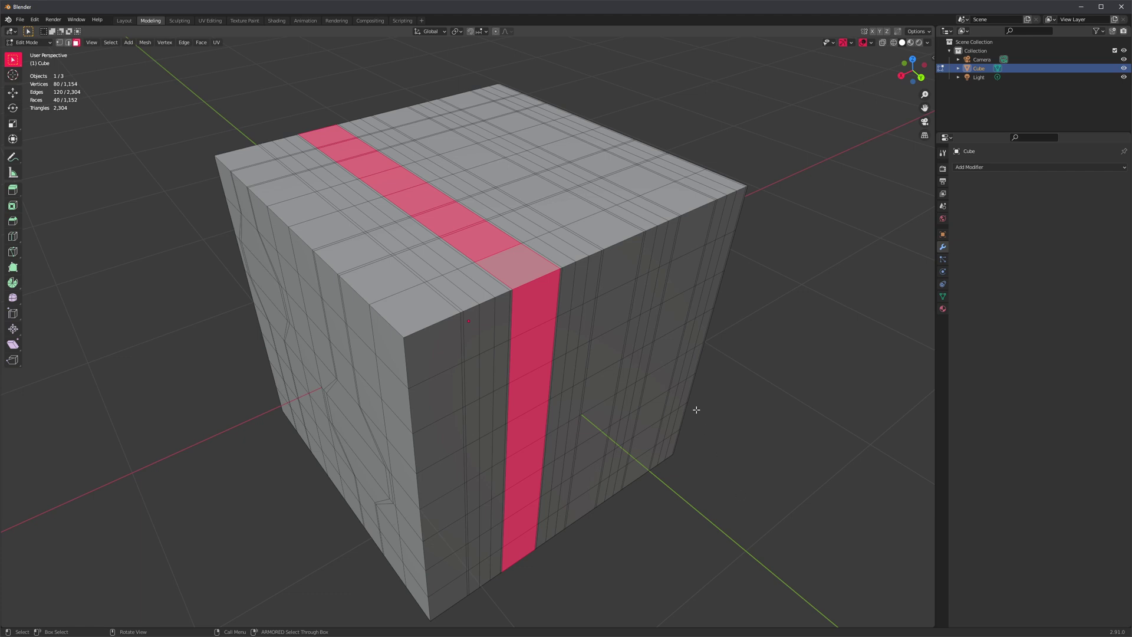
key("2")
key("alt+a")
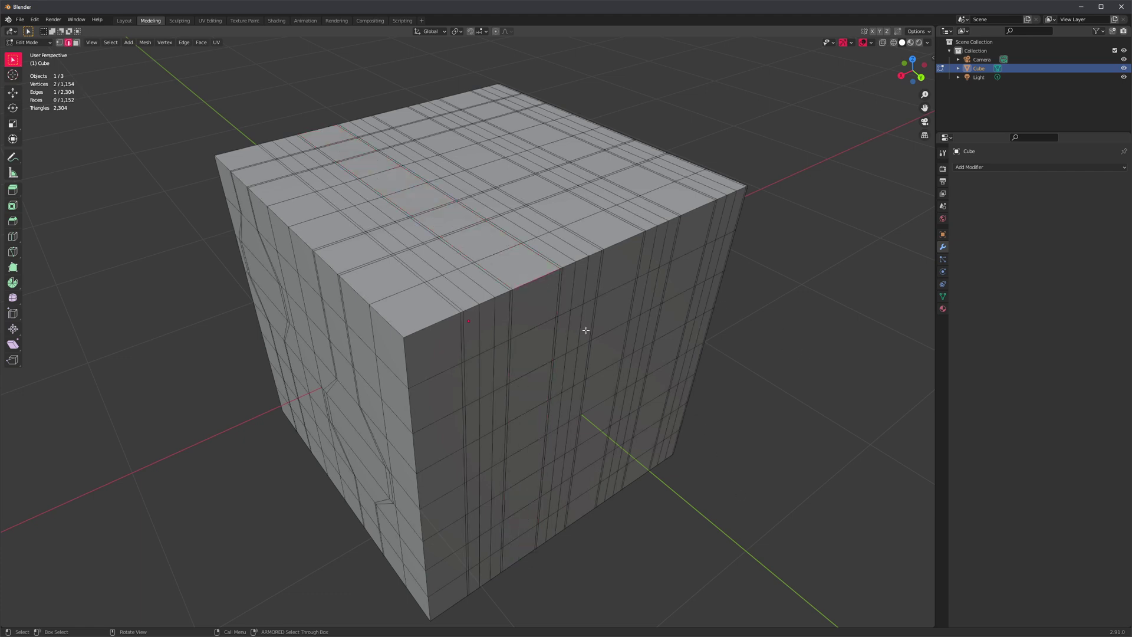
- Run ARMORED Connect on the selected top edge and raise the edge count to place 7 vertices along it
scroll(601, 351, "up", 3)
middle_click_drag(743, 285, 706, 321)
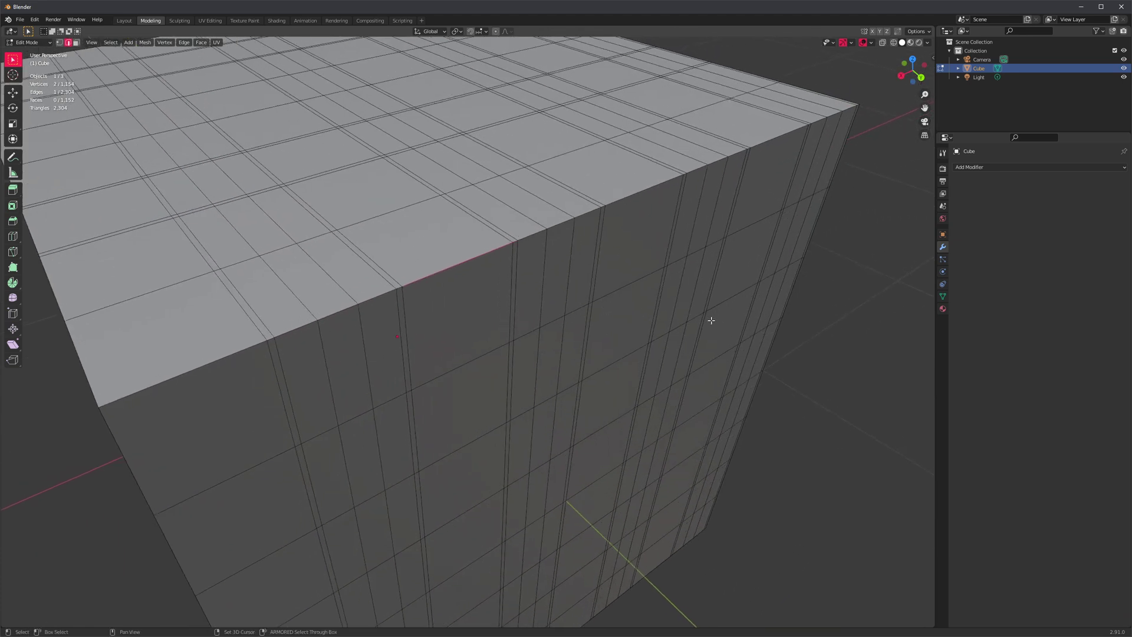
key("shift+e")
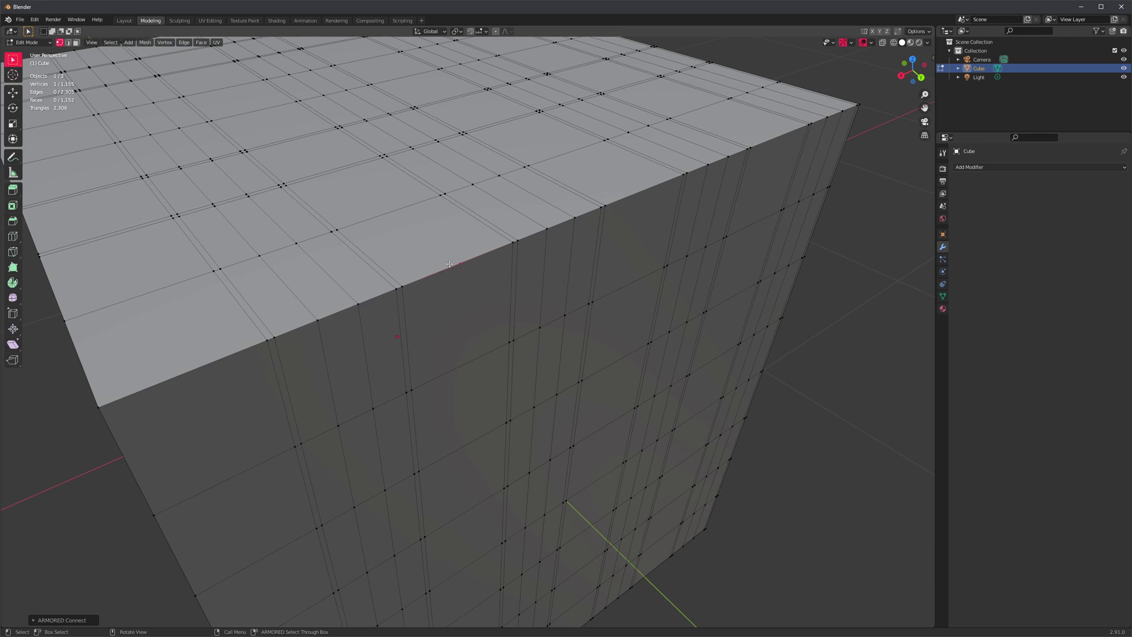
key("F9")
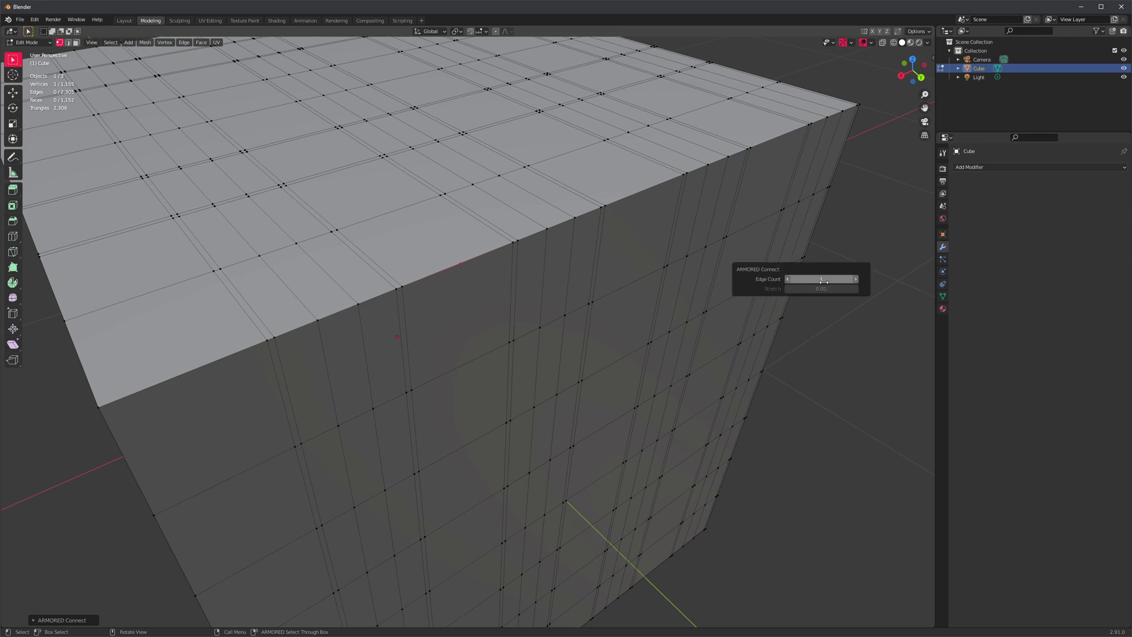
scroll(821, 279, "up", 4, "ctrl")
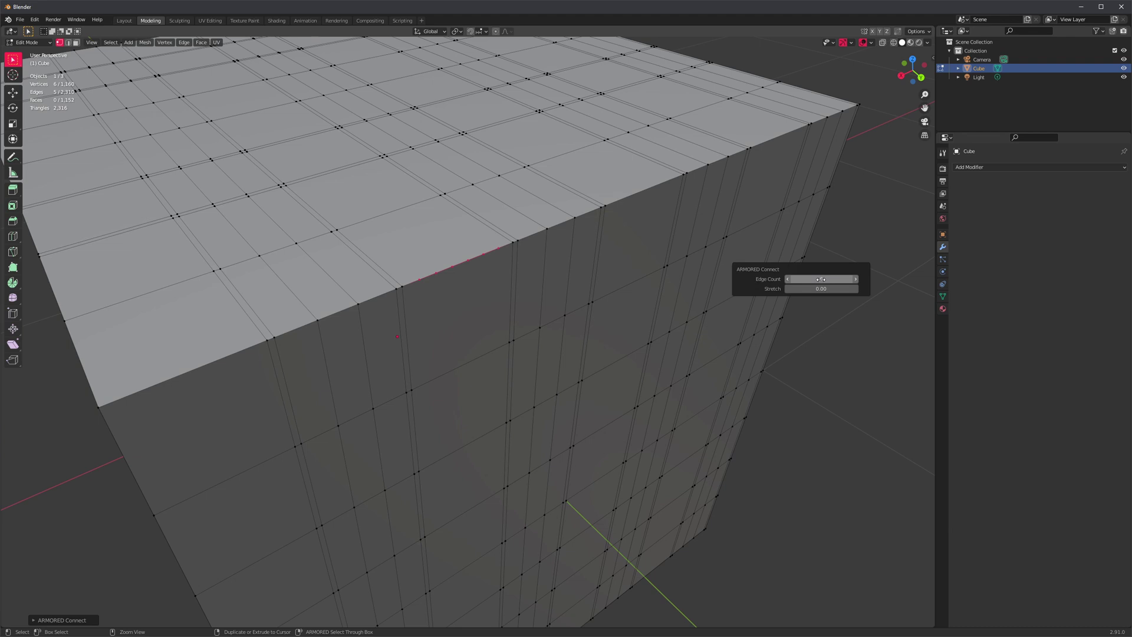
scroll(445, 338, "down", 5)
scroll(558, 327, "up", 3)
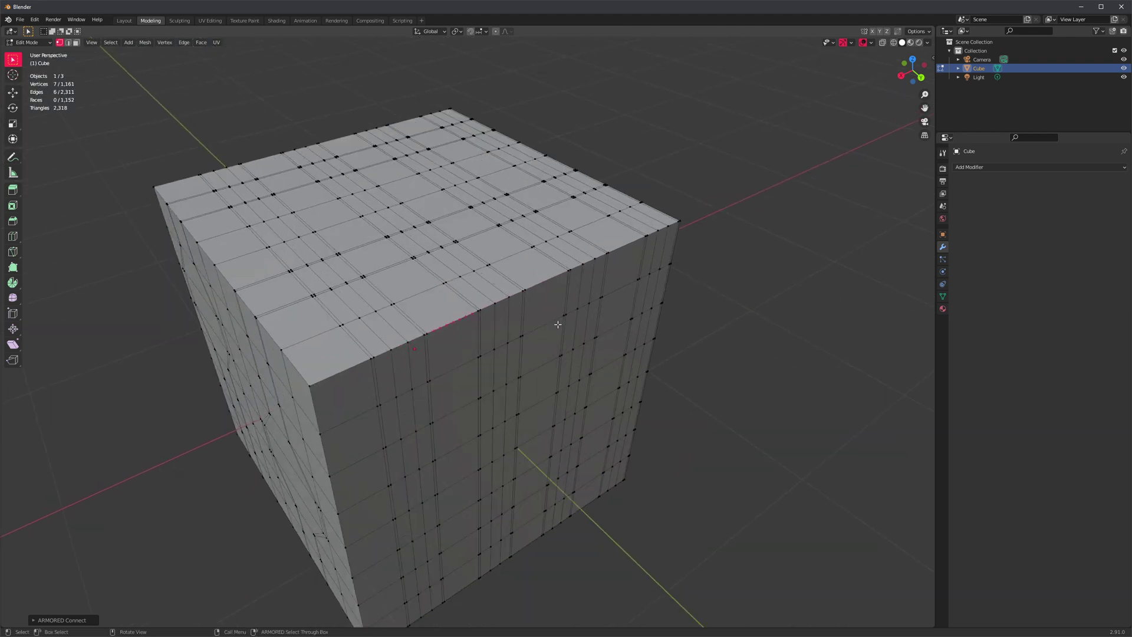
- Select the next wide column's top edge and subdivide it with 5 cuts
key("2")
scroll(633, 298, "up", 3)
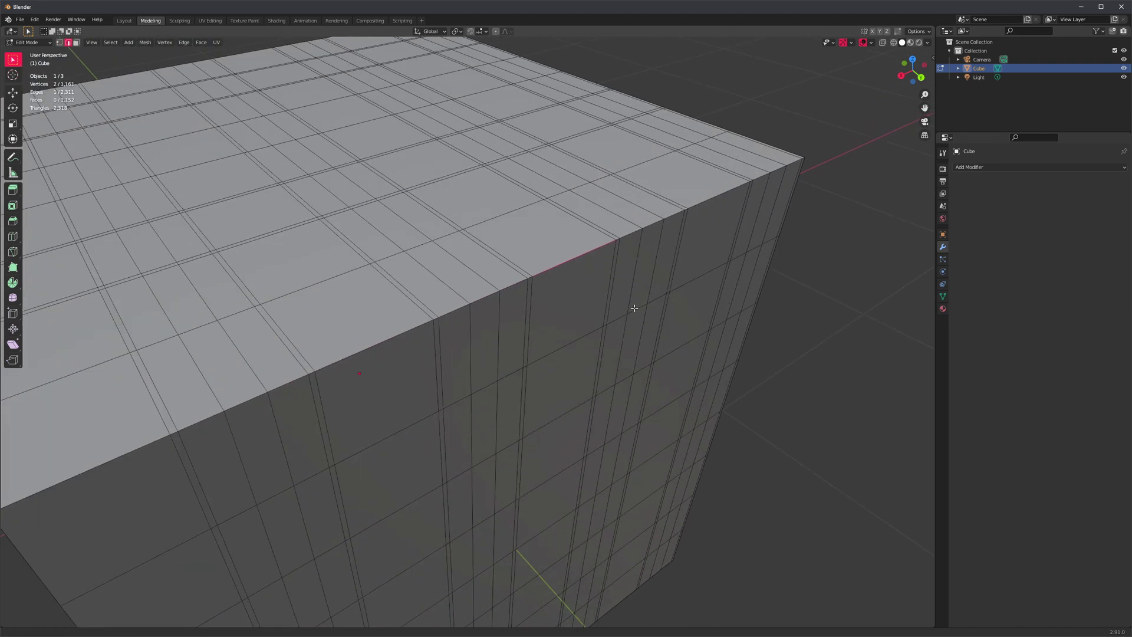
right_click(683, 220)
left_click(684, 220)
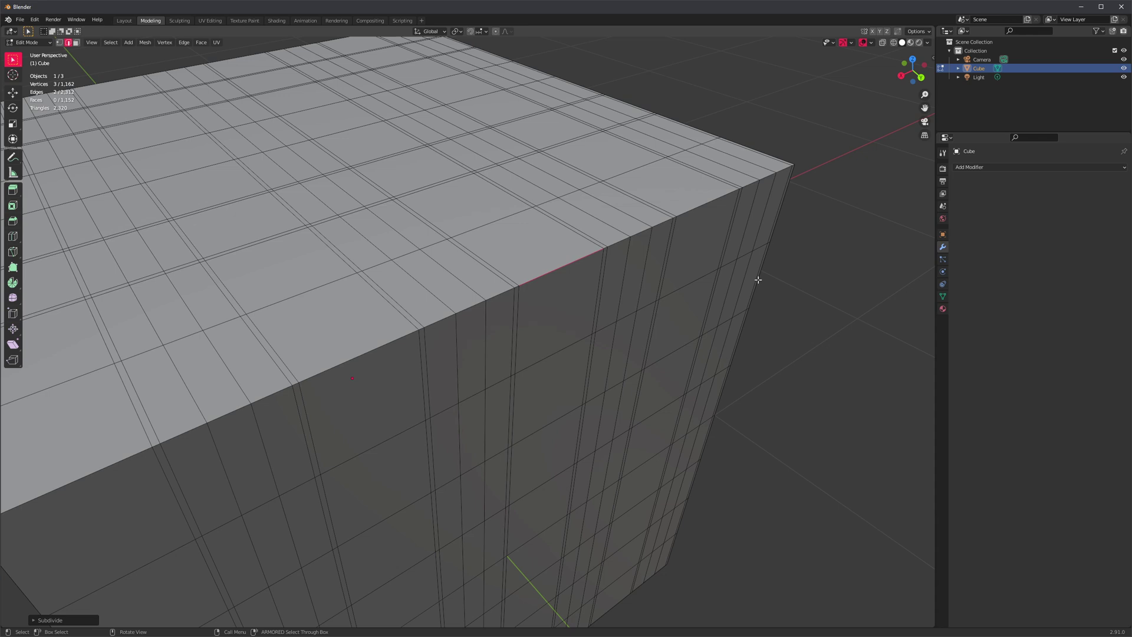
key("F9")
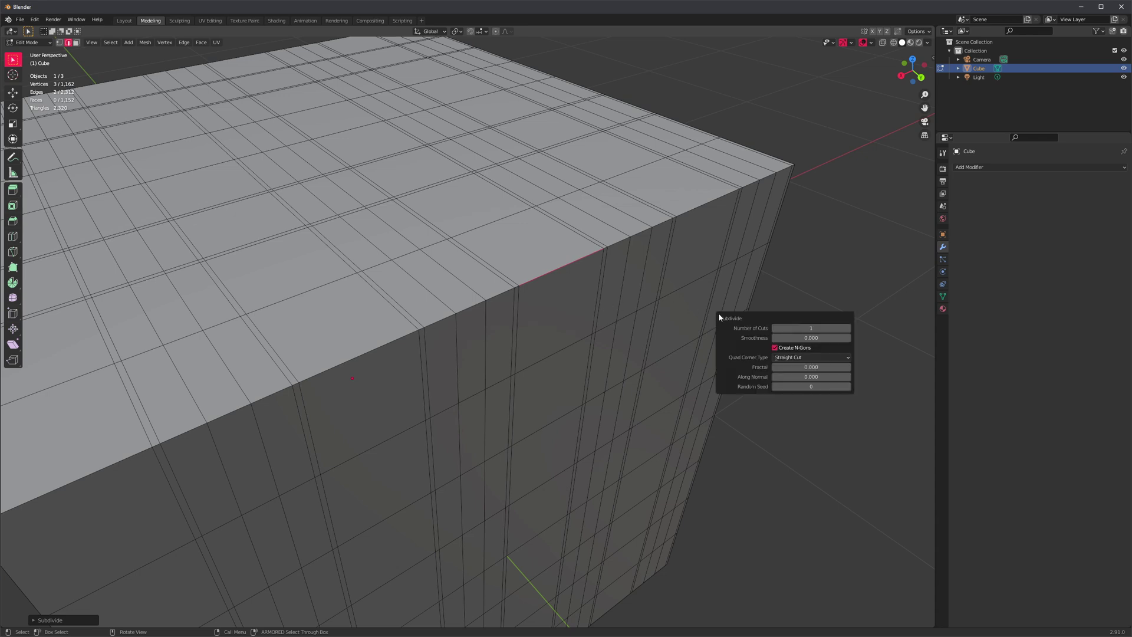
left_click_drag(811, 327, 815, 327)
key("1")
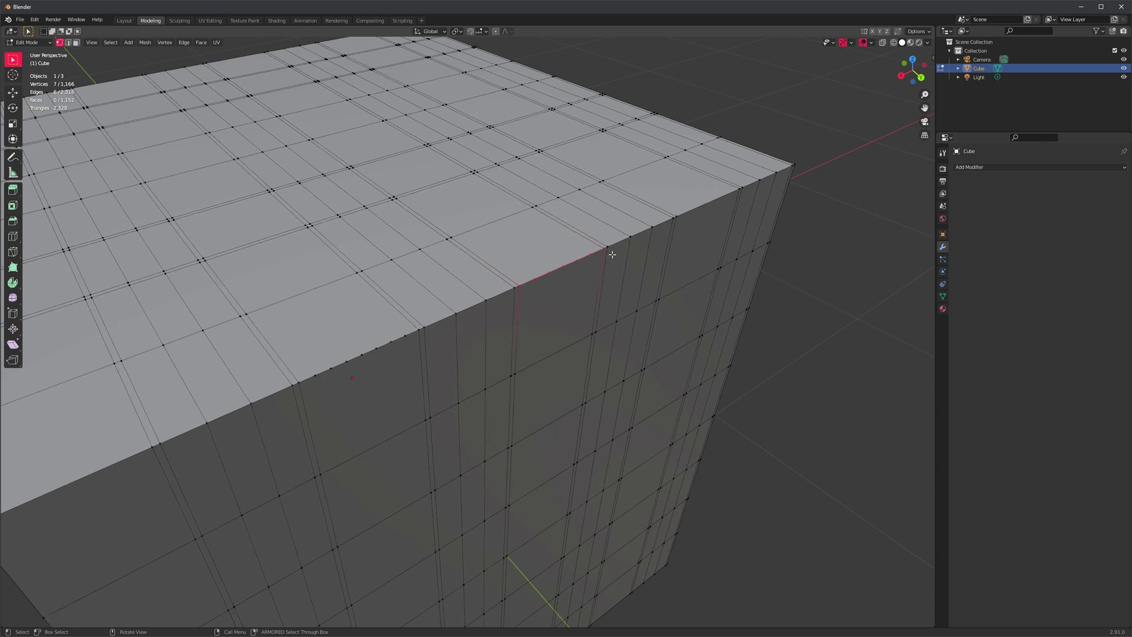
- Select the top edge of the wide column nearest the far corner and add one centred vertex with ARMORED Connect
scroll(612, 254, "down", 6)
scroll(598, 229, "up", 5)
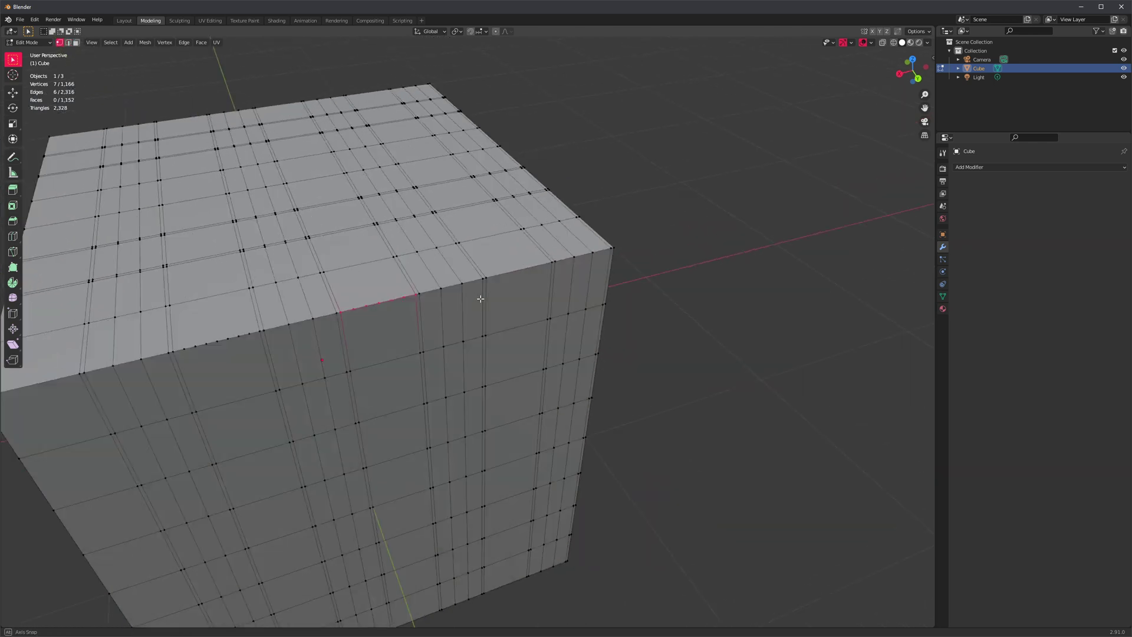
key("3")
left_click(517, 328)
middle_click_drag(517, 328, 525, 327)
left_click(720, 318)
key("2")
scroll(551, 318, "up", 3)
key("1")
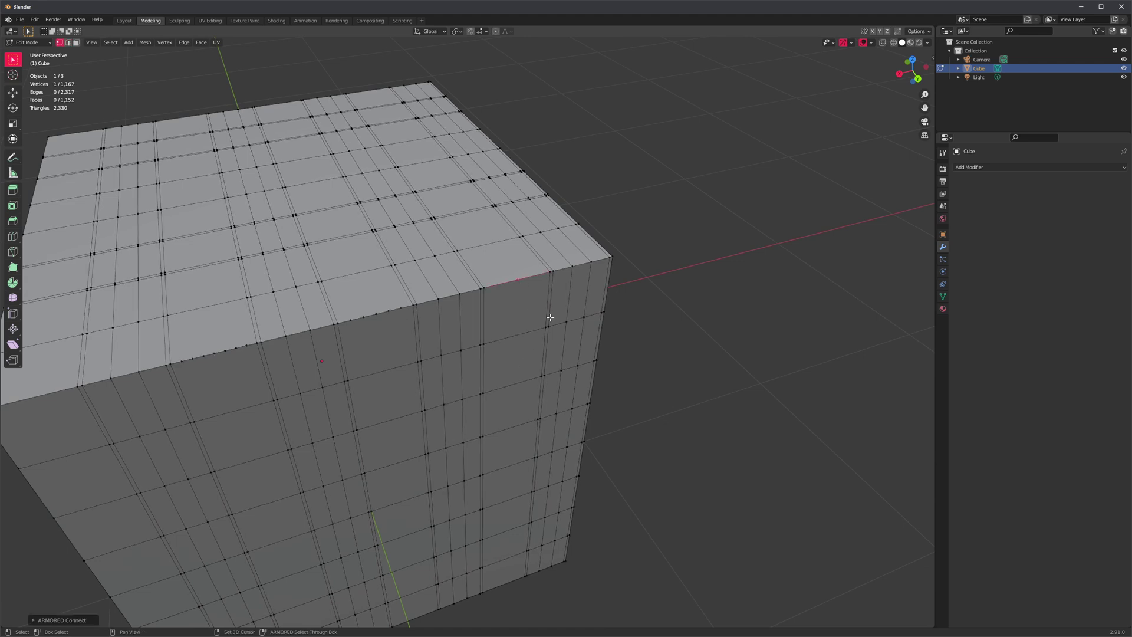
- Connect the new centre vertex diagonally to the opposite corner vertex of the adjoining top face with ARMORED Connect
middle_click_drag(531, 262, 766, 287)
key("j")
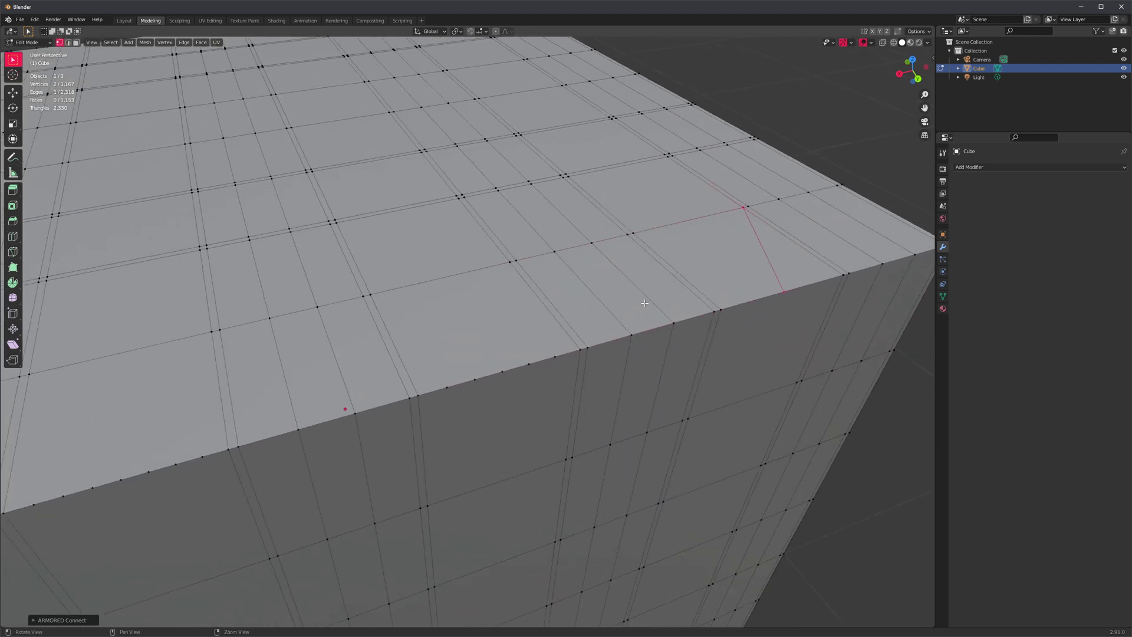
right_click_drag(766, 287, 466, 298, "alt")
left_click_drag(466, 298, 436, 297, "alt")
middle_click_drag(436, 298, 533, 288, "alt")
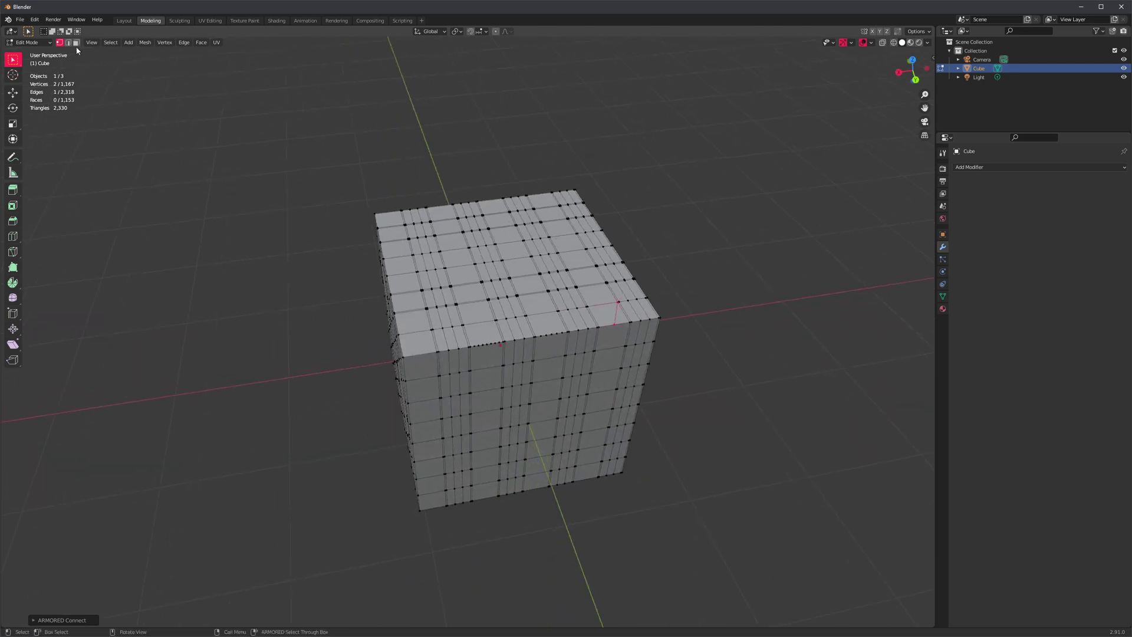
- Open the recent file Checker Deselect.blend without saving the current scene
left_click(20, 19)
mouse_move(42, 47)
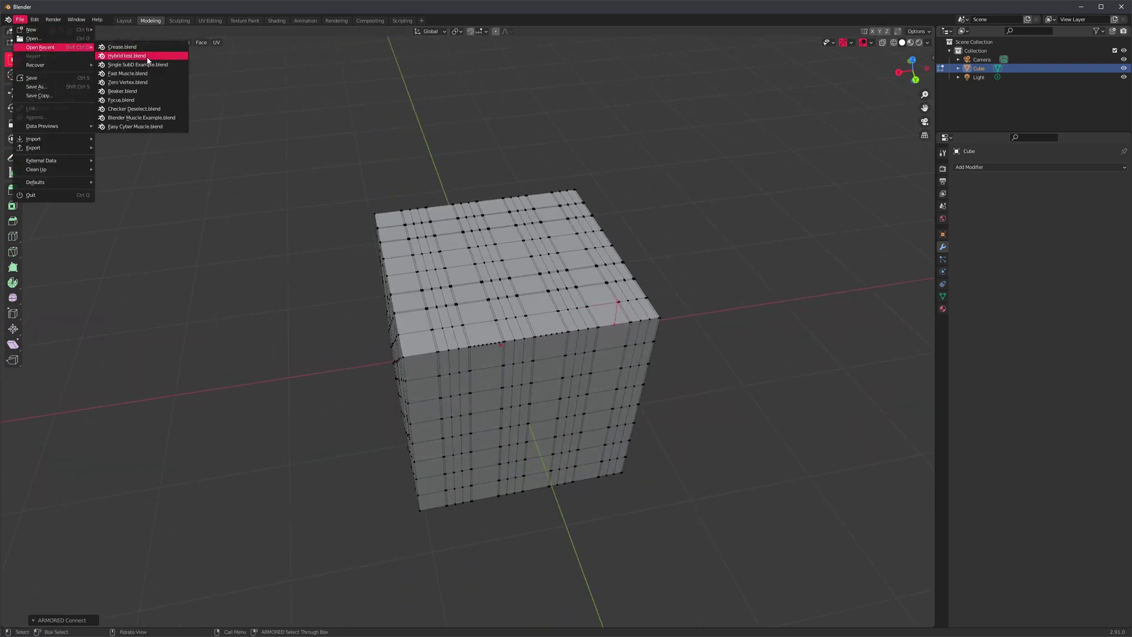
left_click(135, 109)
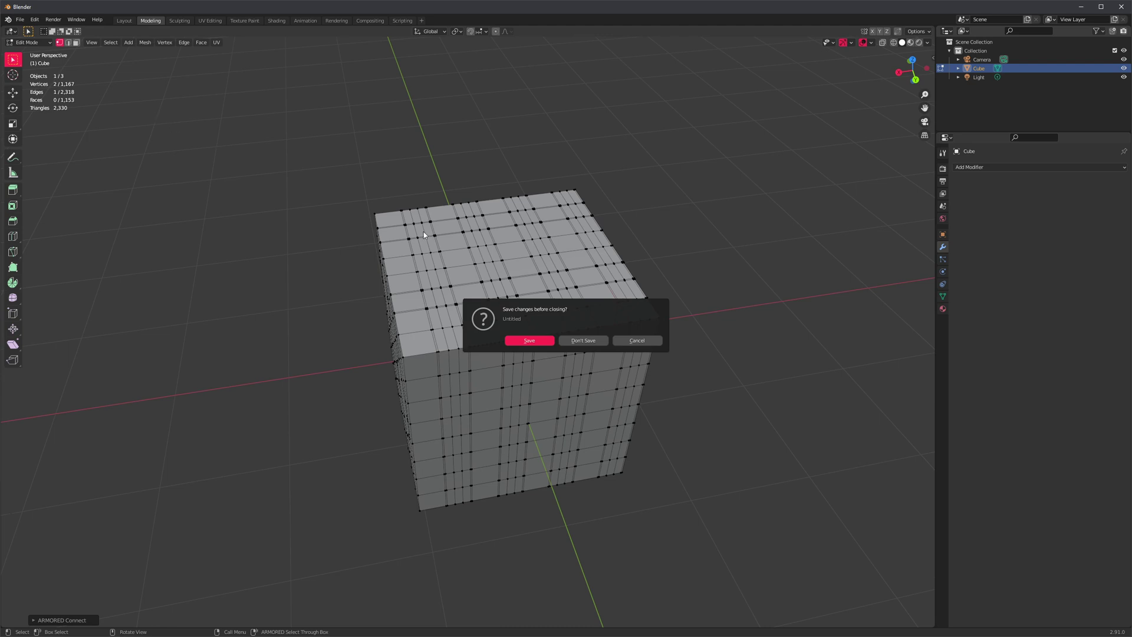
left_click(584, 341)
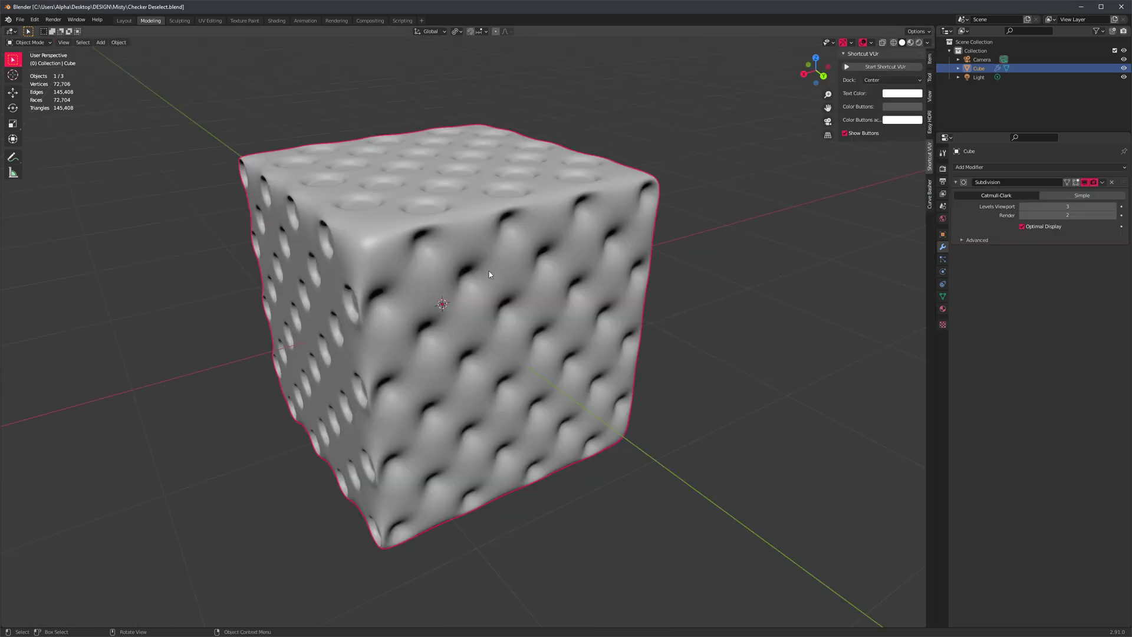
- Enter Edit Mode on the dimpled cube and inspect the checker pattern of recessed faces on its side
middle_click_drag(546, 271, 562, 263, "shift")
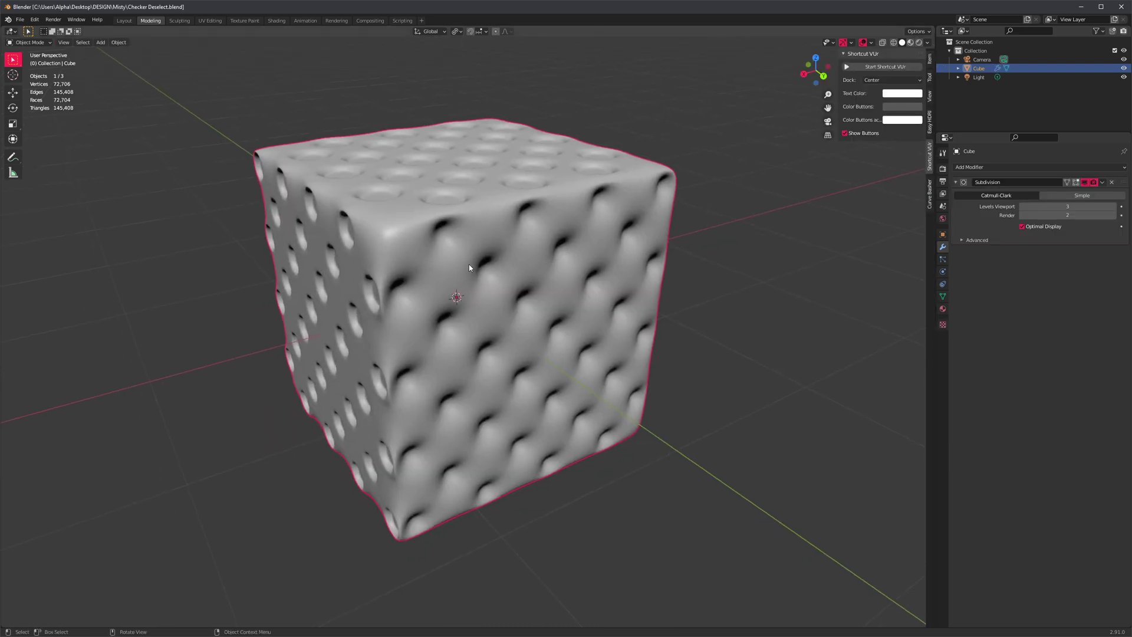
key("Tab")
scroll(447, 288, "up", 1)
middle_click_drag(448, 289, 351, 211)
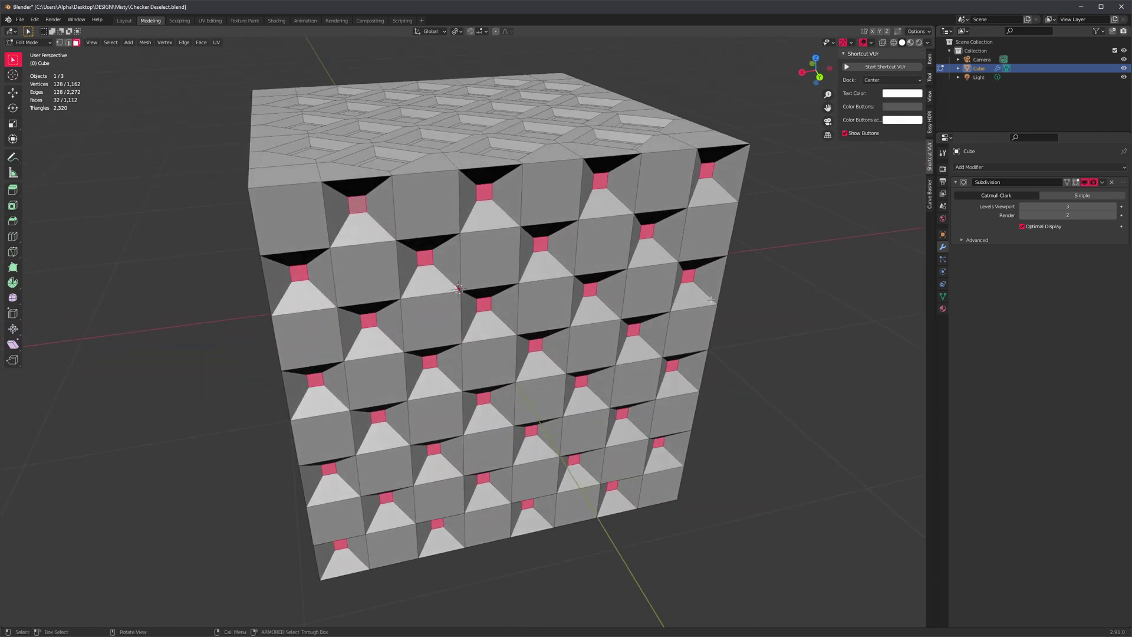
middle_click_drag(488, 272, 577, 290, "shift")
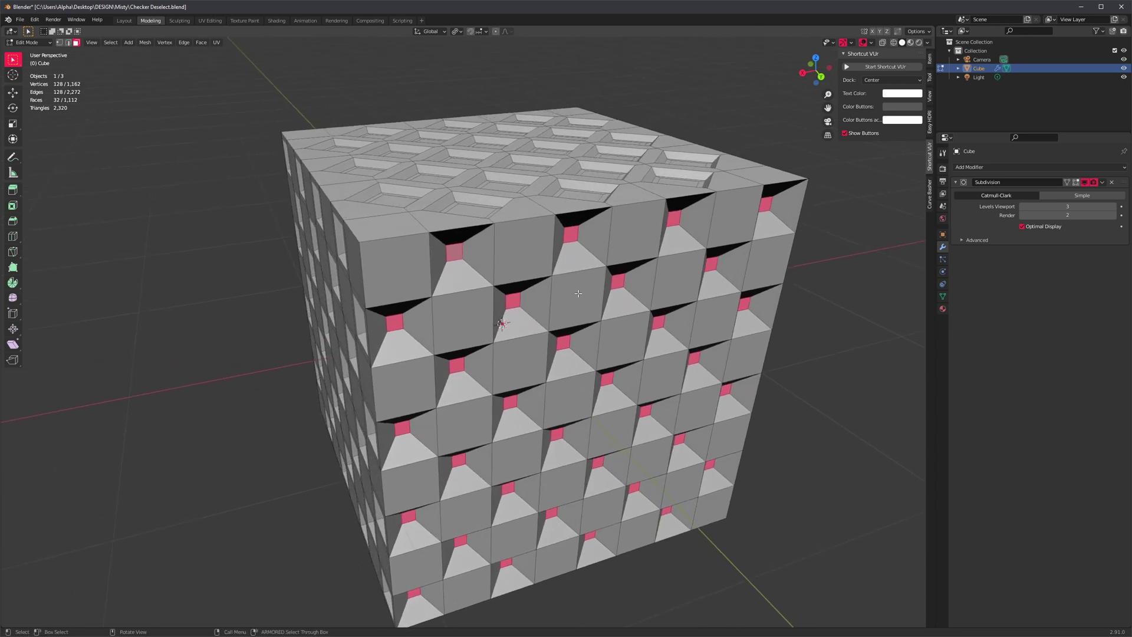
scroll(578, 294, "up", 4)
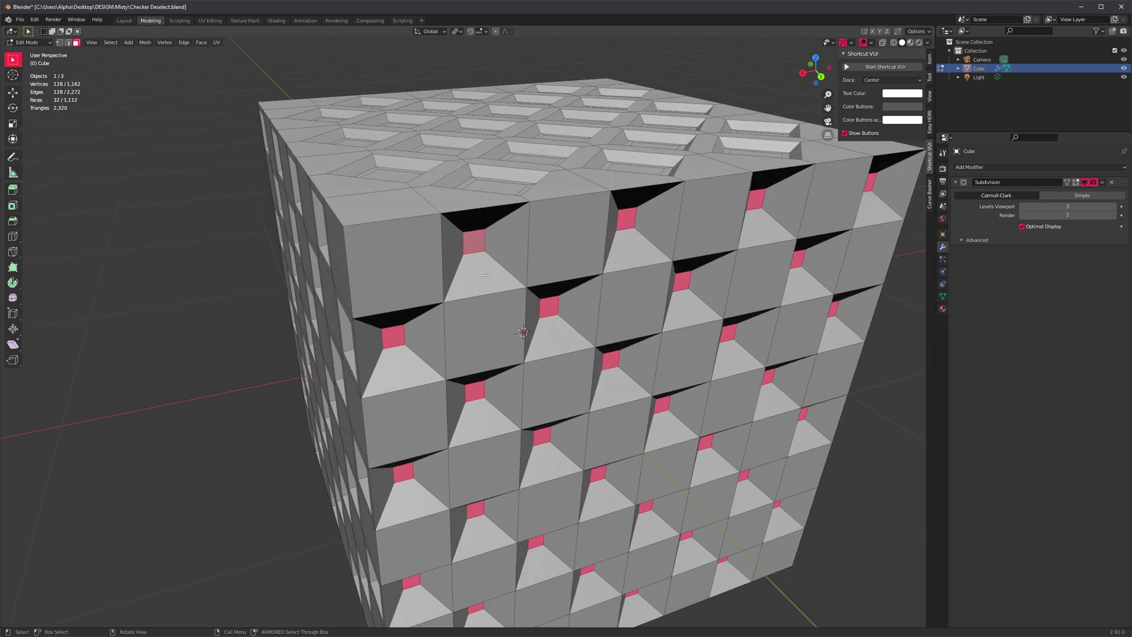
scroll(597, 278, "up", 1)
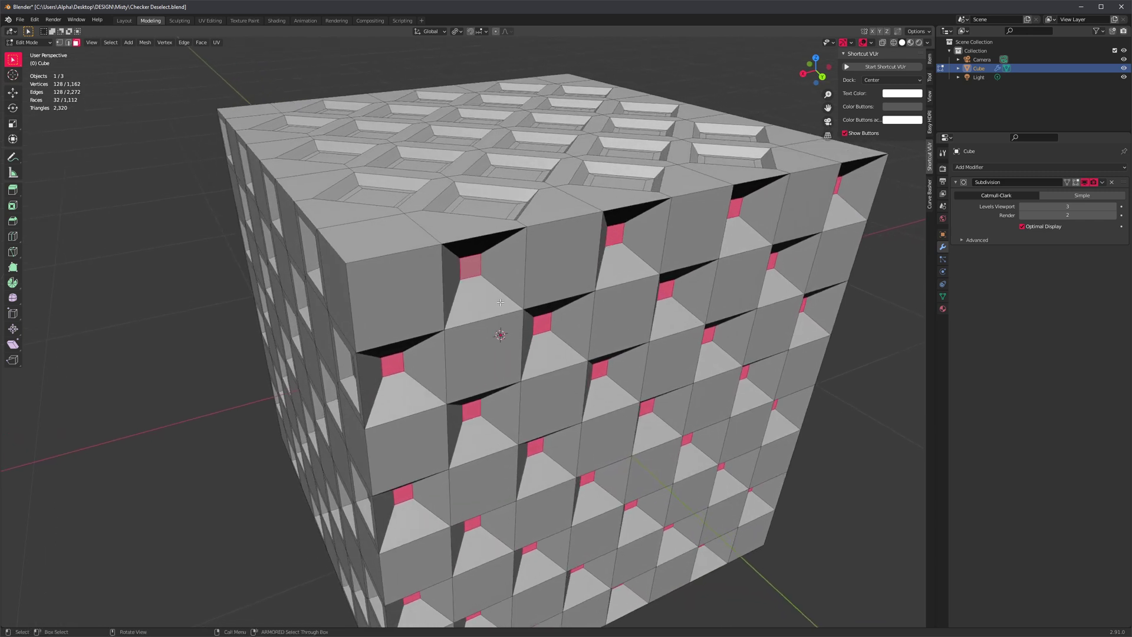
- Add two loop cuts inside the first recess of the side's top row, one near its floor and one near its rim
scroll(546, 306, "up", 1)
key("ctrl+r")
left_click(506, 263)
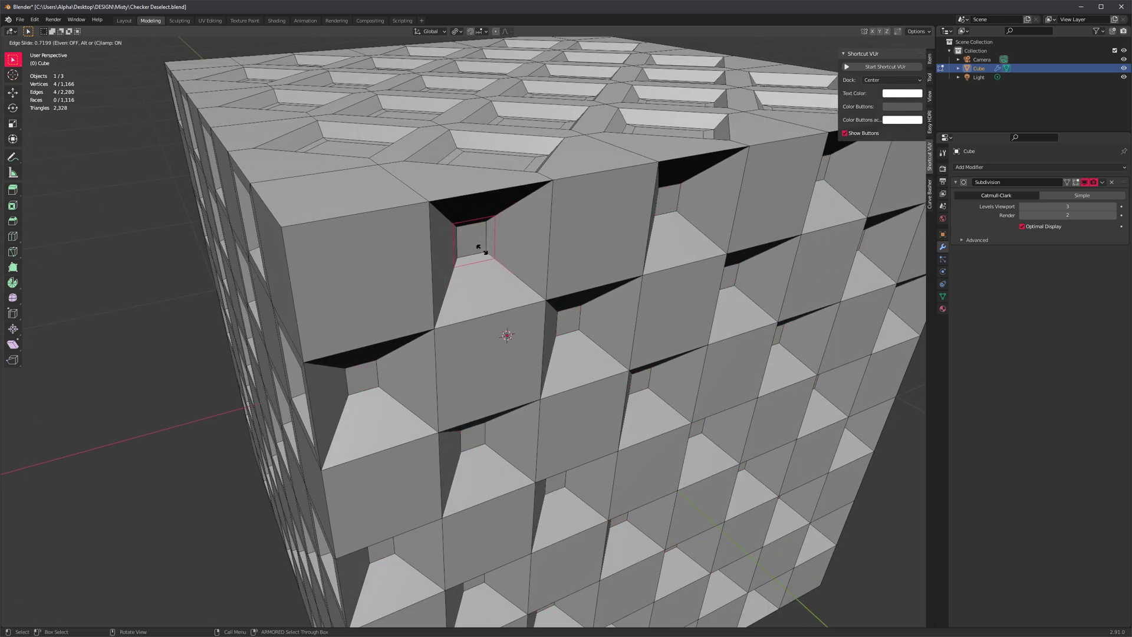
left_click(479, 251)
key("ctrl+r")
left_click(508, 266)
left_click(545, 299)
- Add two loop cuts inside the second recess of the top row, one near its floor and one near its rim
scroll(545, 299, "down", 4)
middle_click_drag(555, 347, 512, 369)
scroll(484, 319, "up", 3)
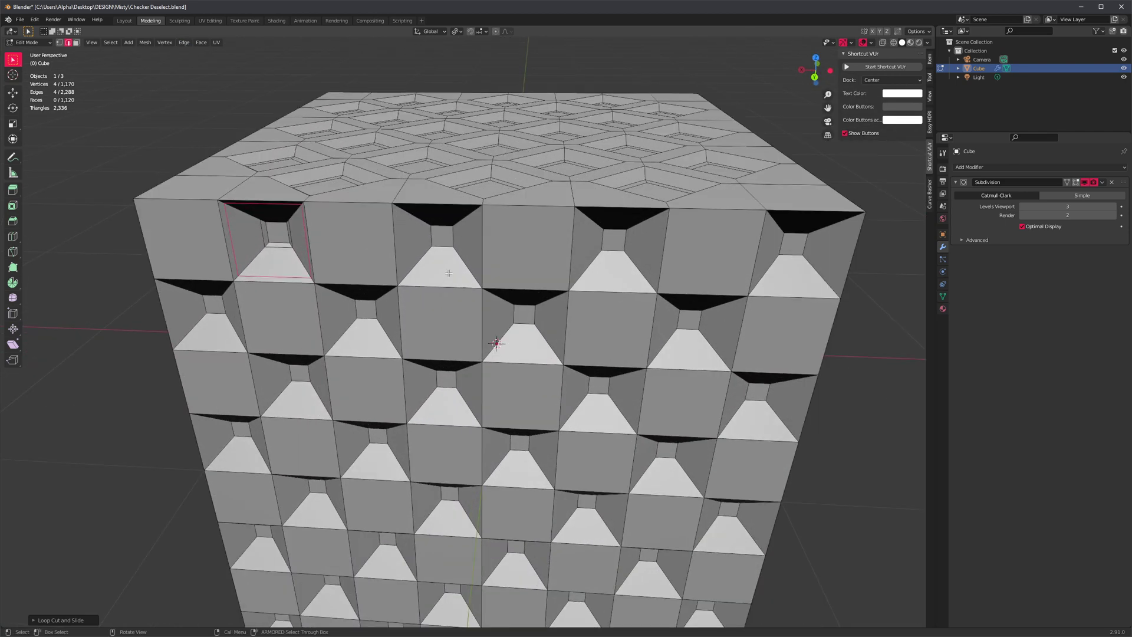
key("ctrl+r")
left_click(440, 247)
left_click(437, 239)
key("ctrl+r")
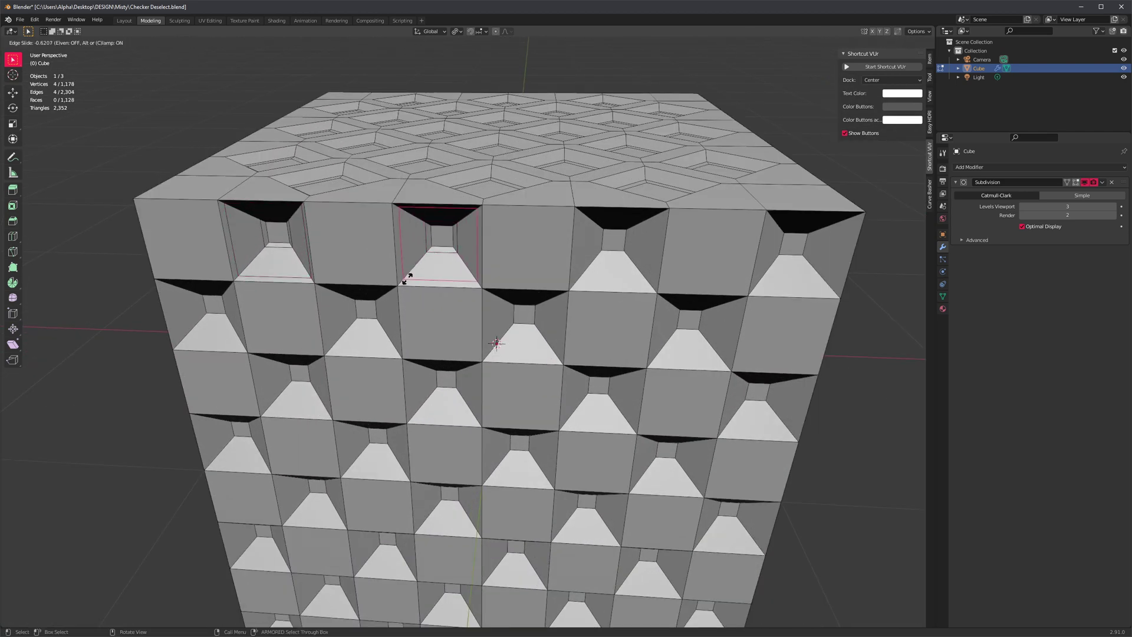
left_click(407, 273)
left_click(628, 224)
scroll(428, 392, "down", 4)
middle_click_drag(428, 392, 526, 336)
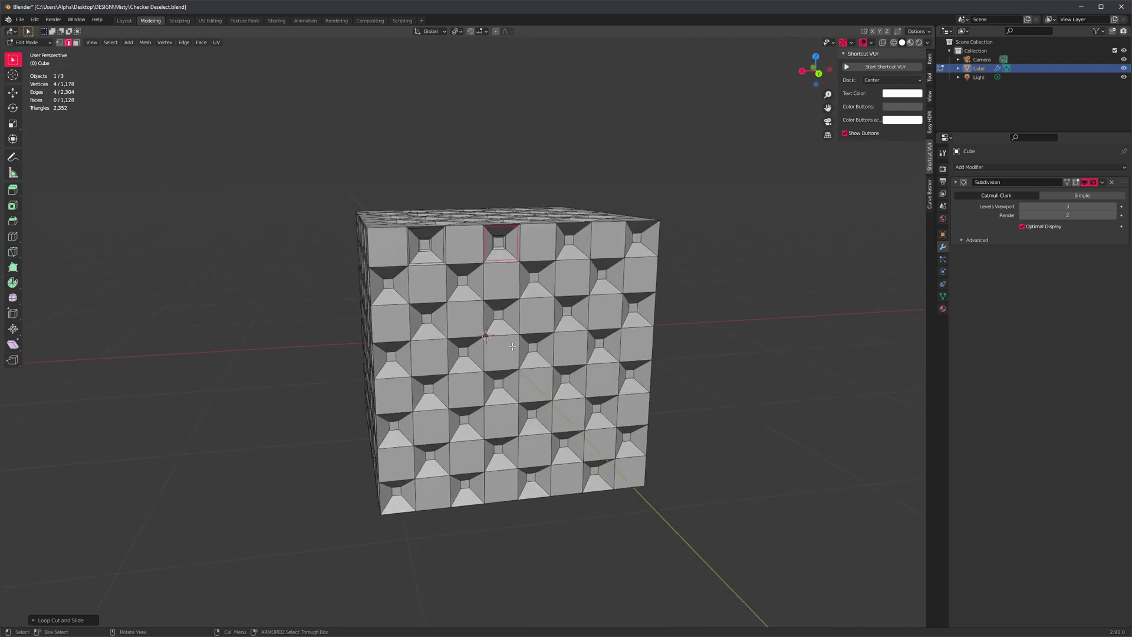
- Undo the manual loop cuts made in the first two recesses of the side's top row
key("ctrl+z")
key("ctrl+z")
key("ctrl+z")
key("ctrl+z")
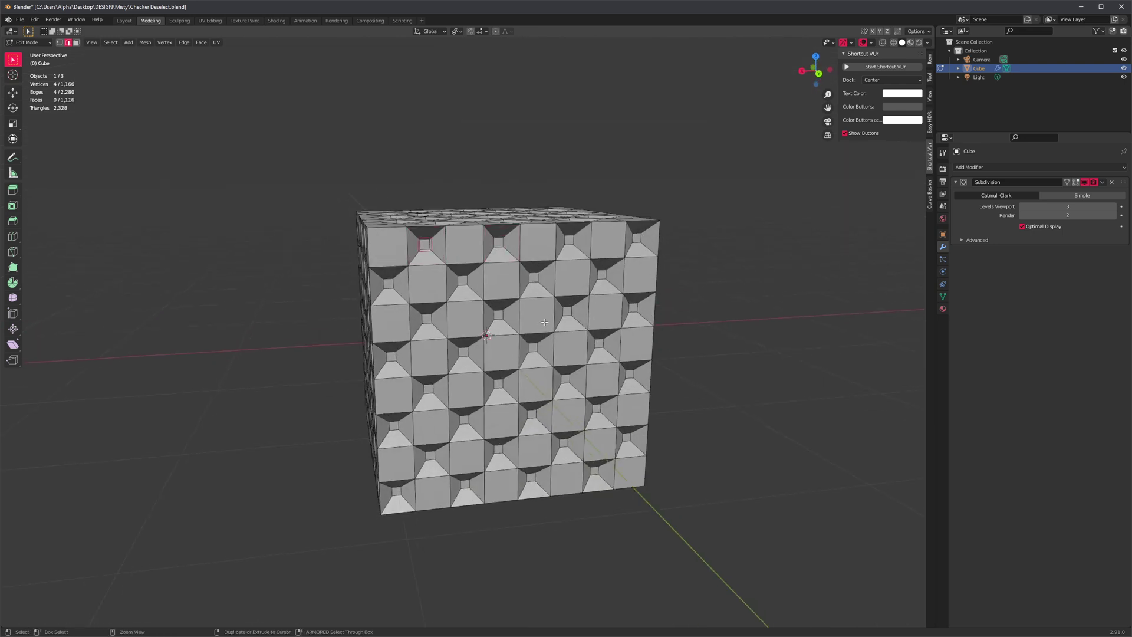
- Select the sloped wall faces of all recesses on the cube's side, without their floors, and run ARMORED Connect on them
middle_click_drag(479, 290, 548, 278)
scroll(519, 277, "up", 2)
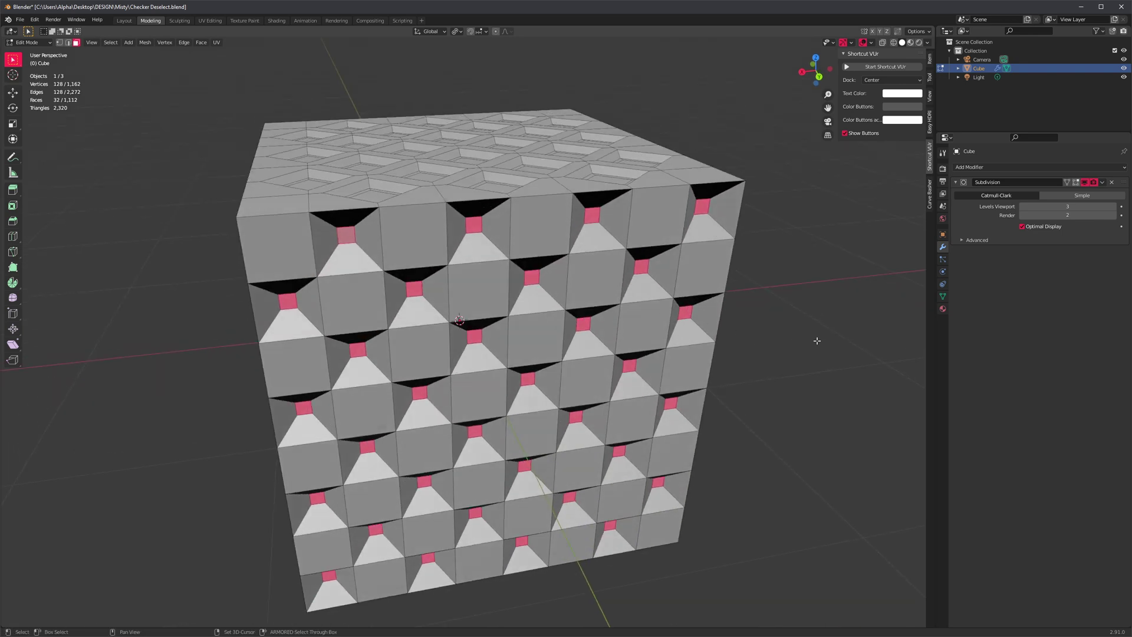
key("ctrl+shift+z")
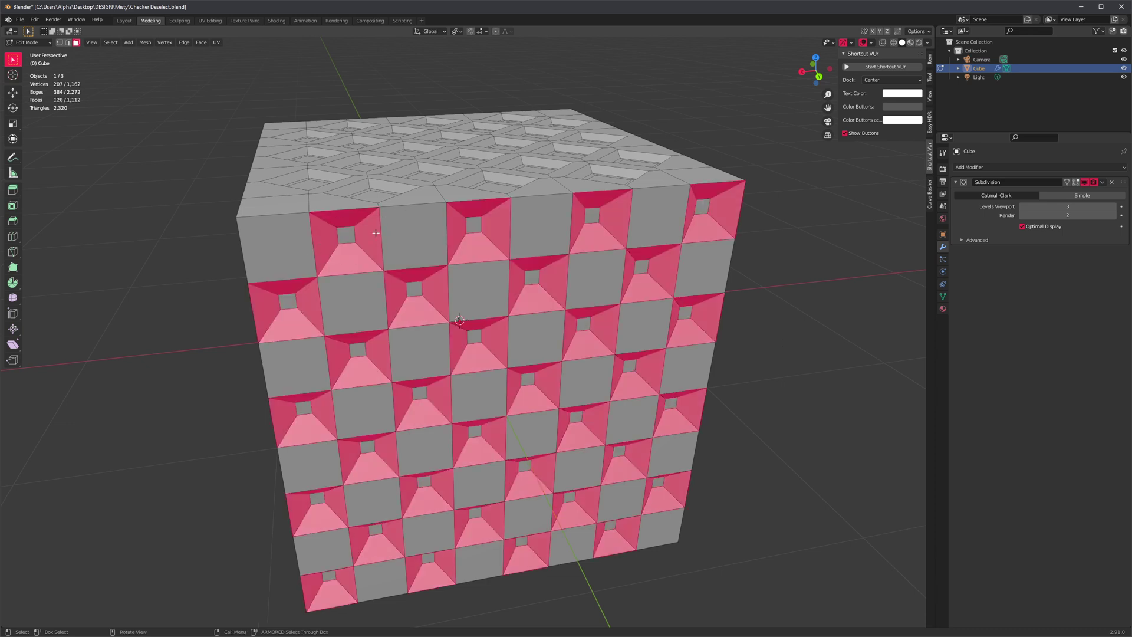
key("shift+e")
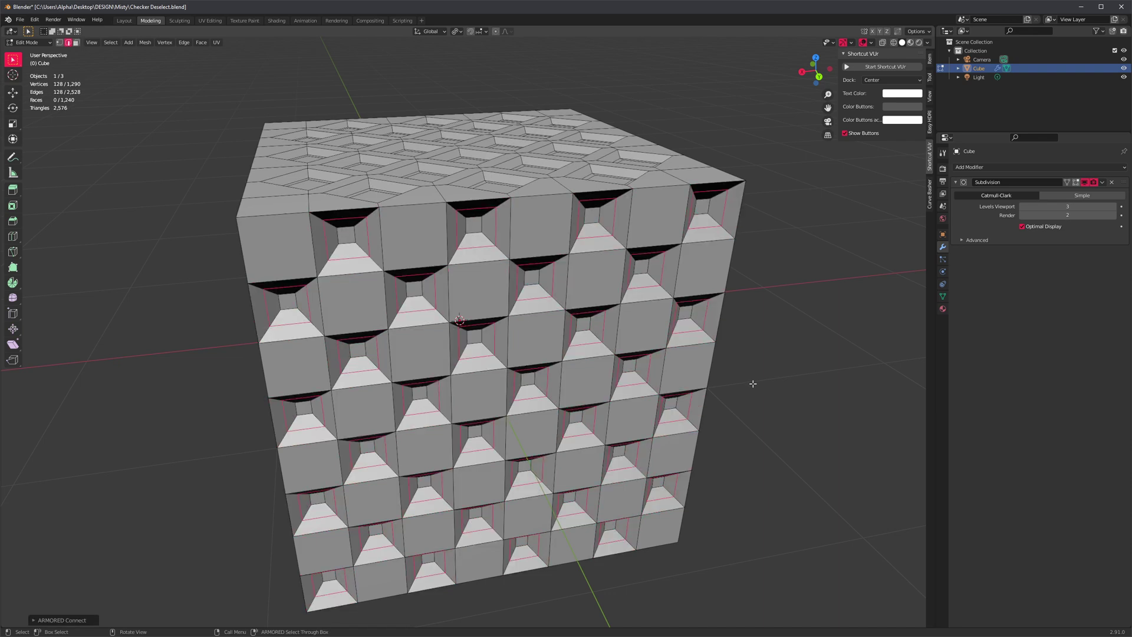
- Adjust the ARMORED Connect to two loops per recess, spread toward the floor and rim, and return to Object Mode
key("F9")
left_click_drag(841, 408, 882, 408)
key("Tab")
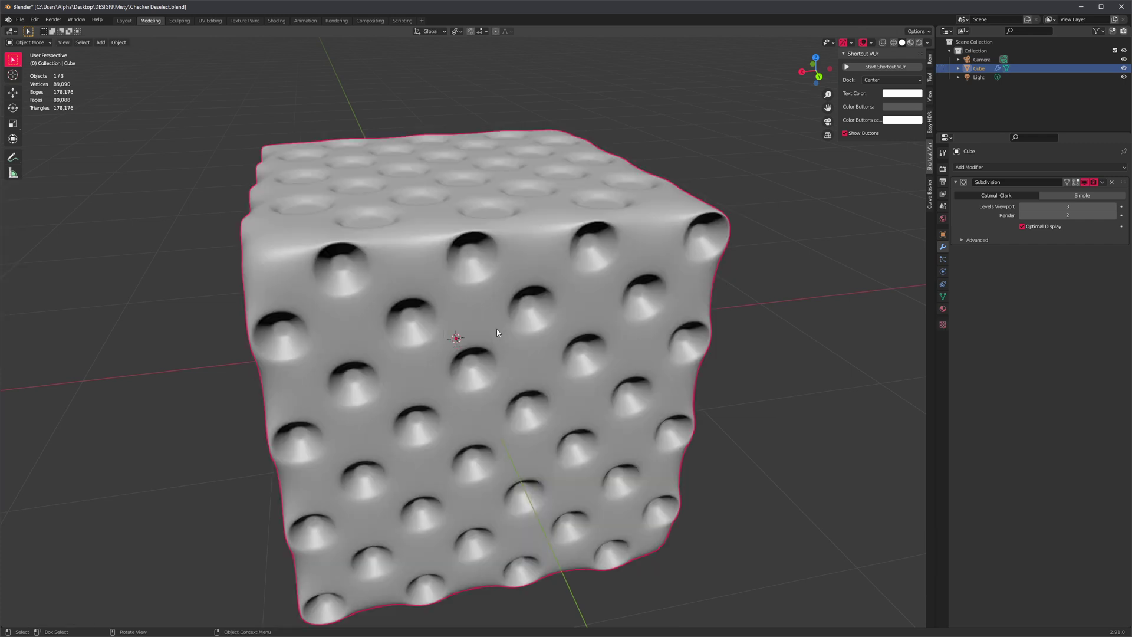
- Compare the connected recess loops in Edit Mode with the smoothed subdivision surface in Object Mode
mouse_move(497, 329)
middle_mouse_down()
mouse_move(494, 370)
mouse_move(521, 394)
mouse_move(546, 358)
mouse_move(494, 344)
middle_mouse_up()
key("Tab")
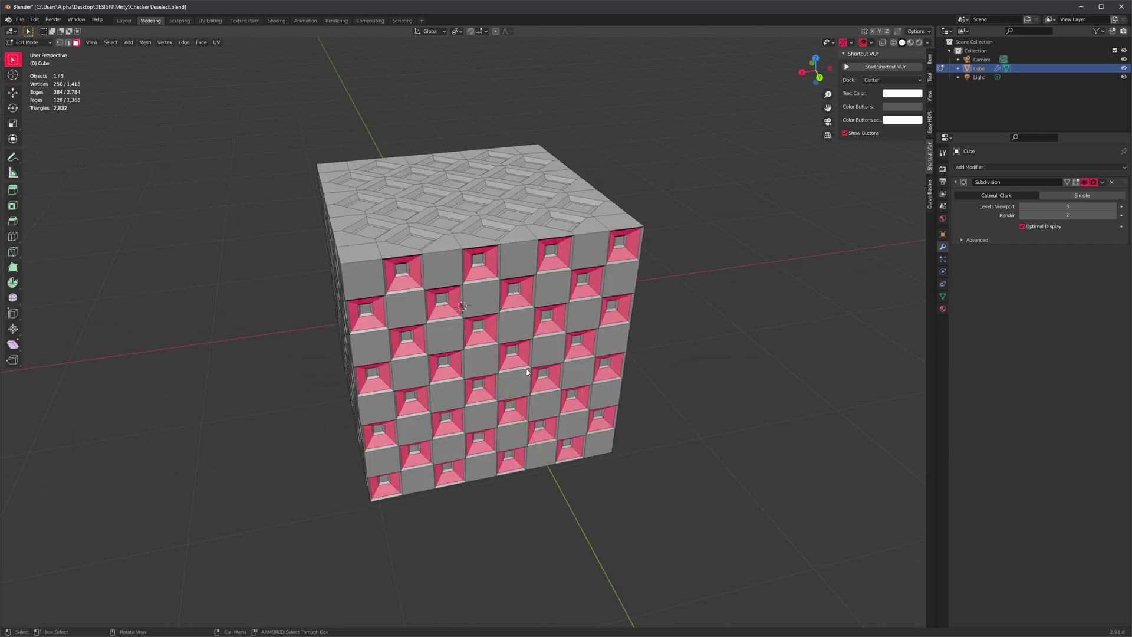
key("Tab")
middle_click_drag(540, 391, 539, 387)
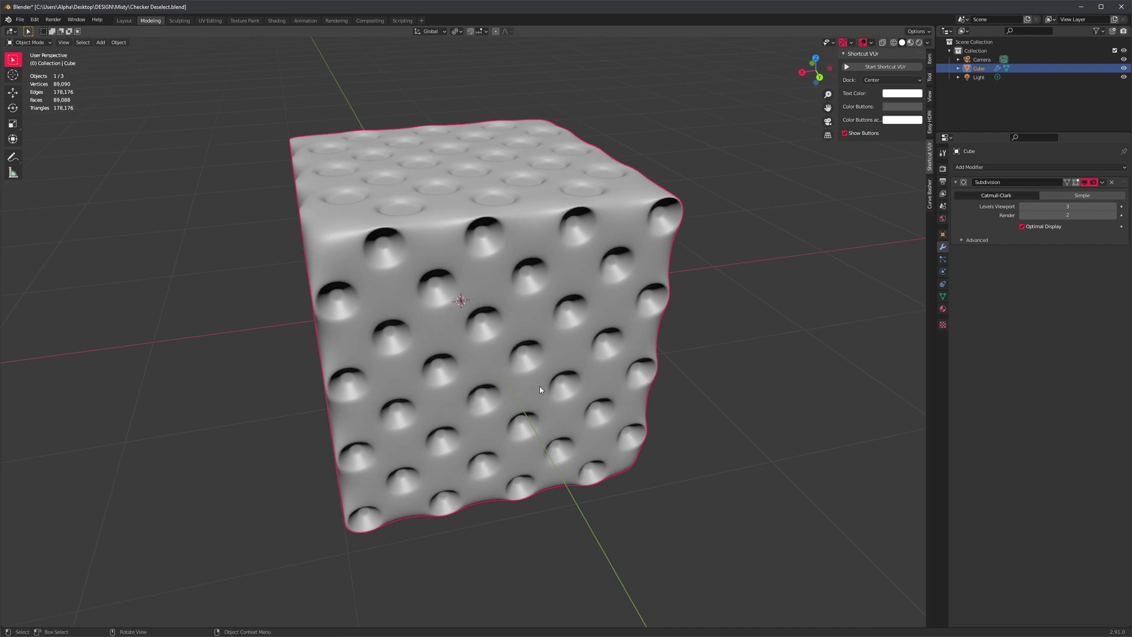